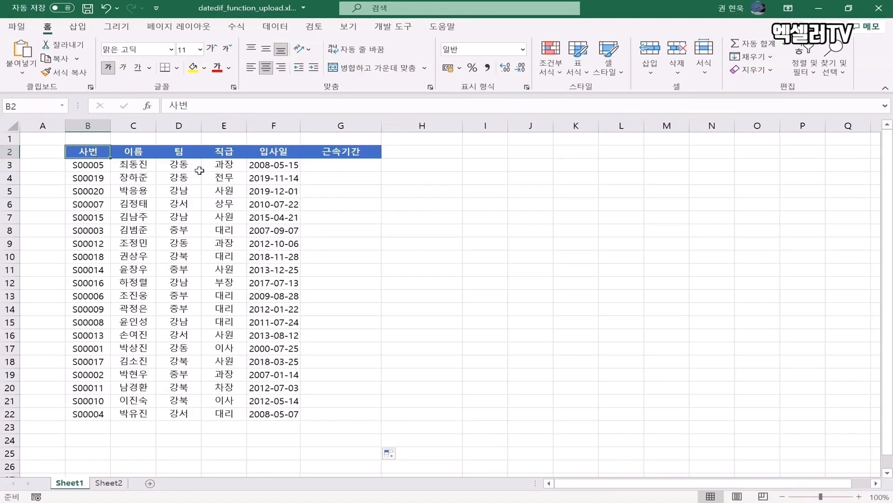
Enter the numbers 1, 2 and 3 in cells H3 to H5
click(282, 151)
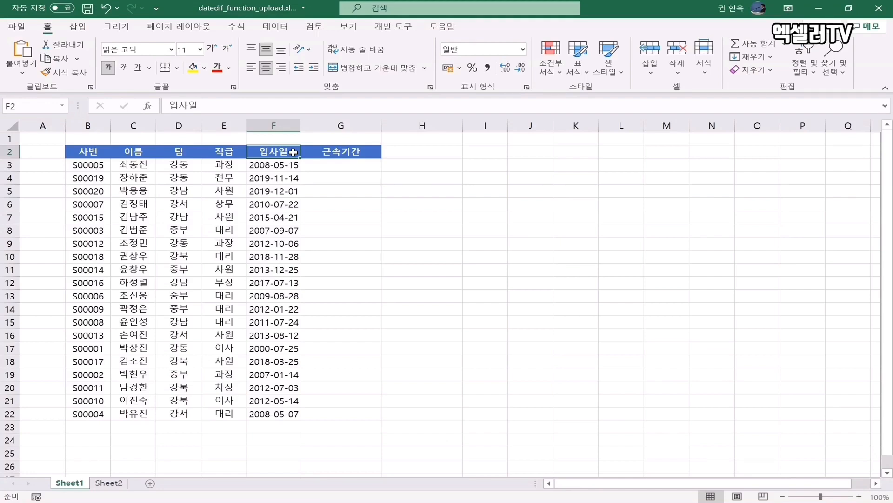
click(421, 163)
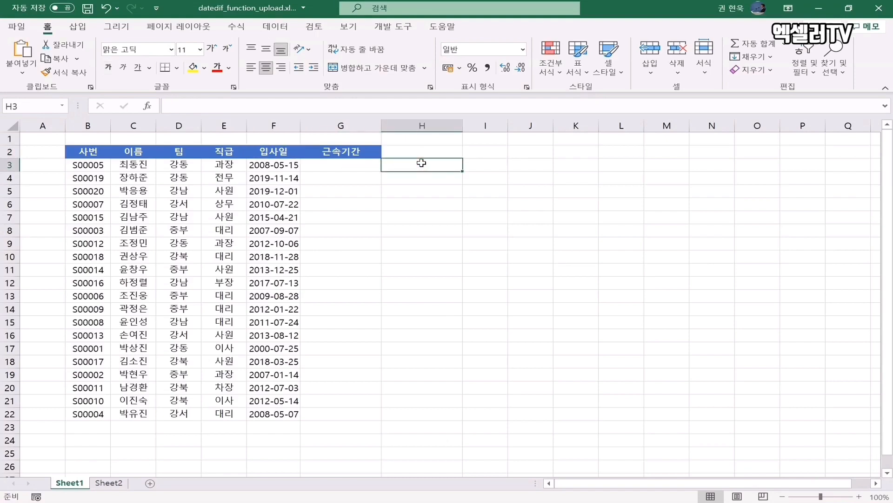
key(Return)
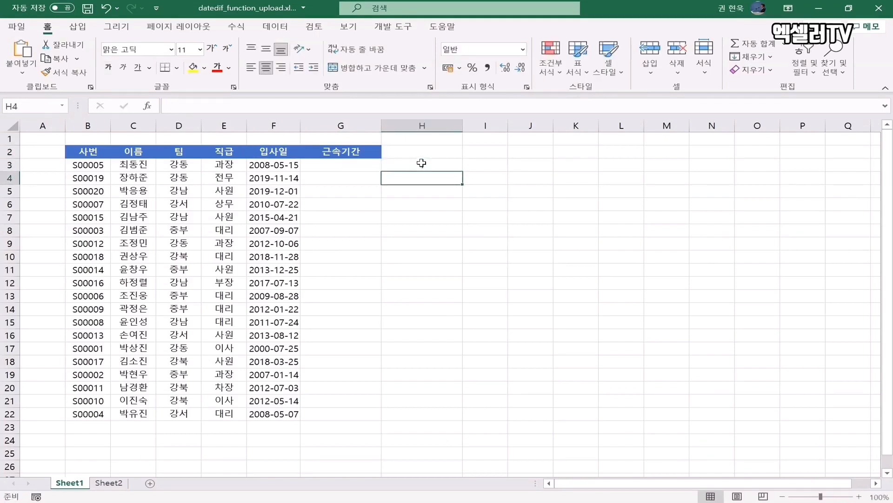
text(2)
key(Return)
text(3)
key(Return)
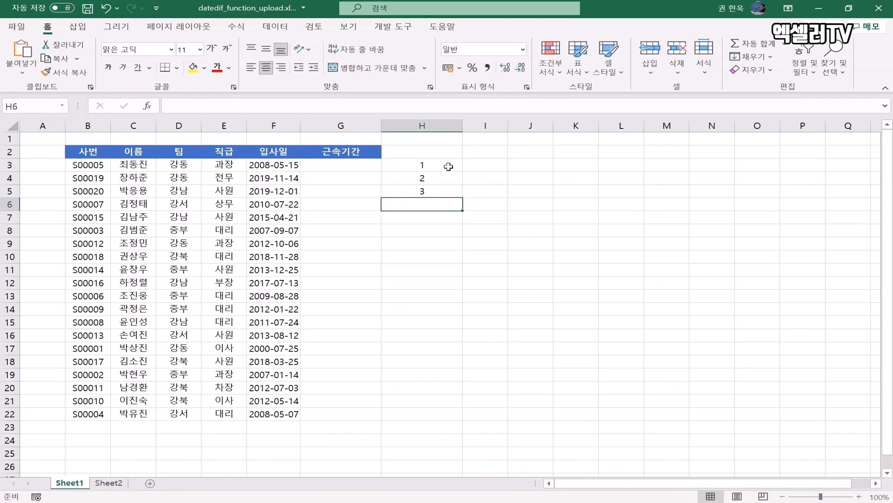
Format cells H3:H5 as short dates (간단한 날짜)
drag(448, 166, 448, 193)
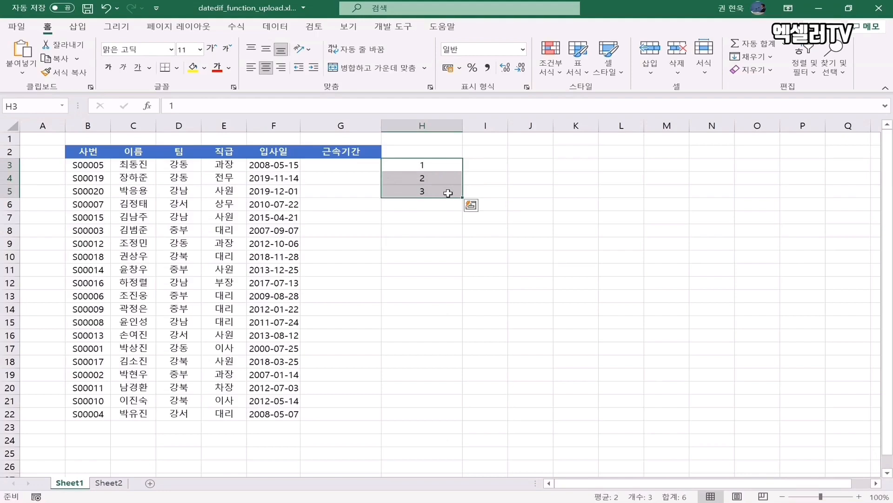
click(523, 49)
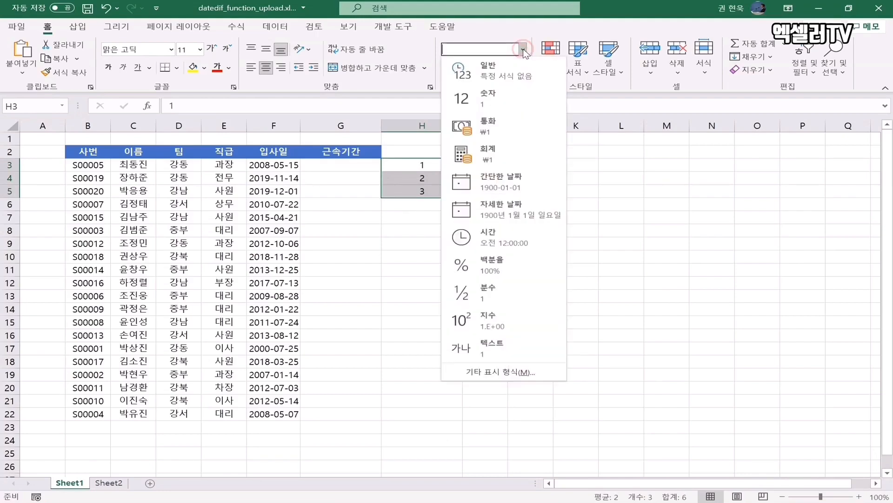
click(530, 181)
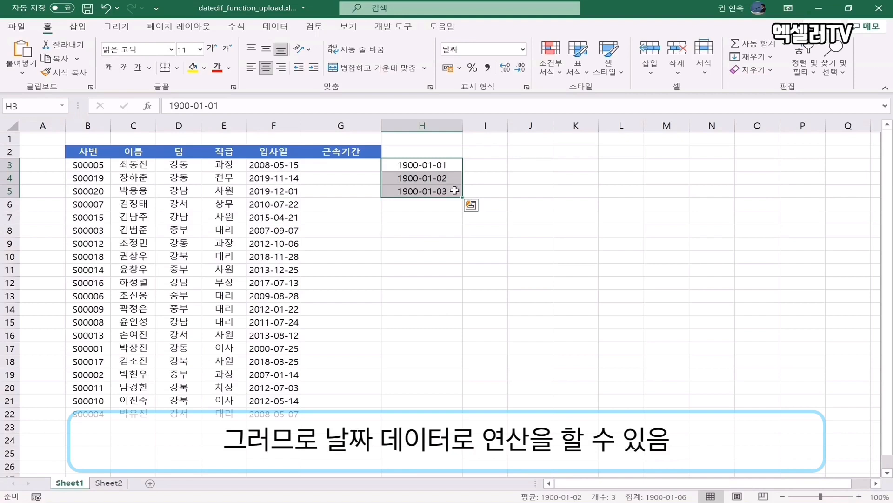
Enter the formula =TODAY()-F3 in G3 to calculate the days since the first employee's hire date
click(359, 169)
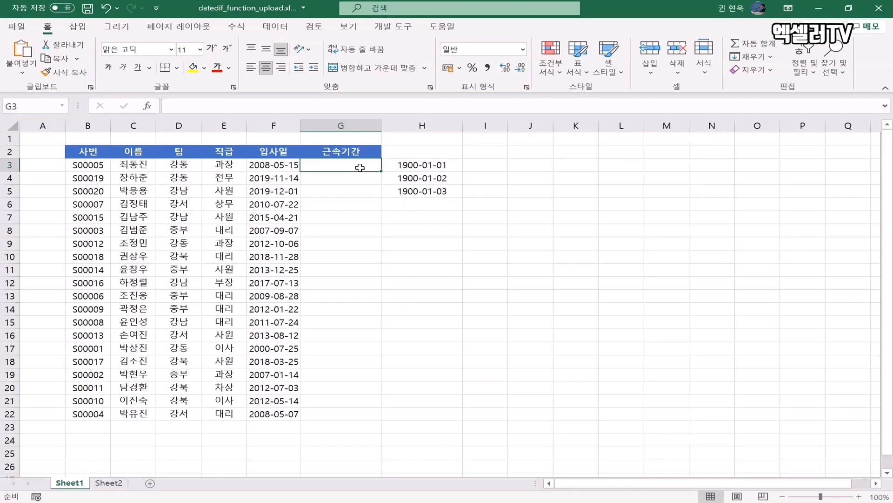
text(=)
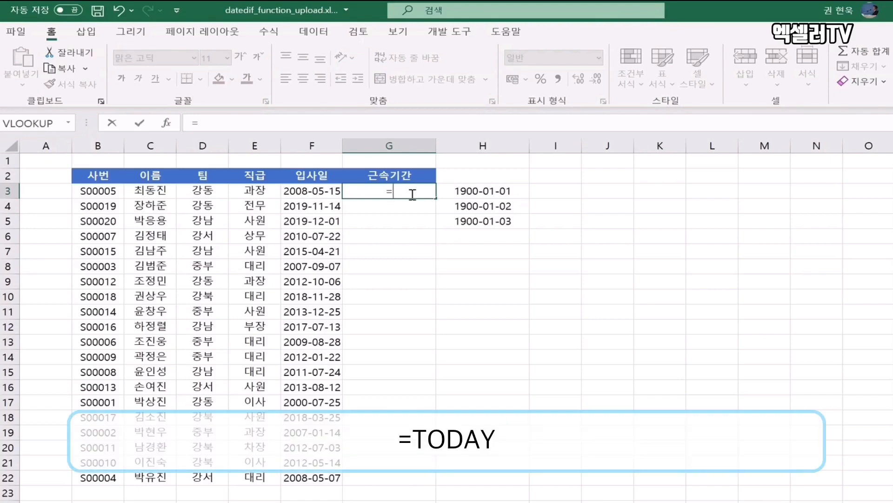
text(today)
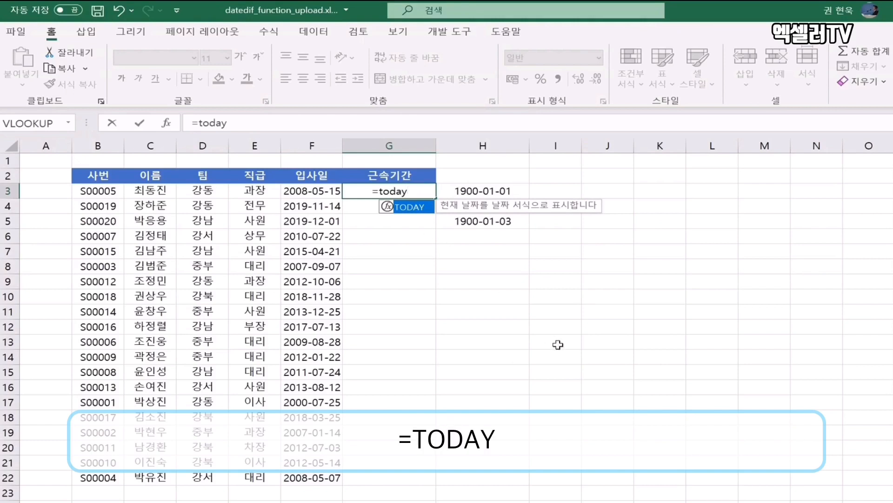
text(())
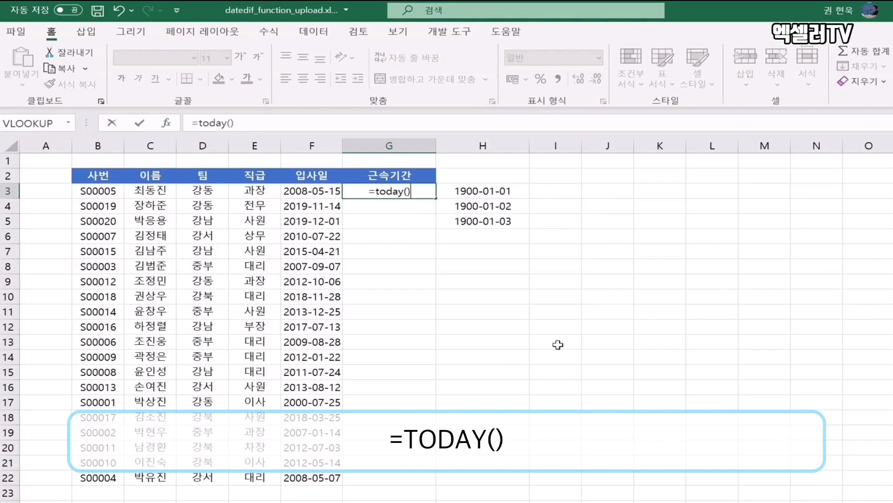
text(-)
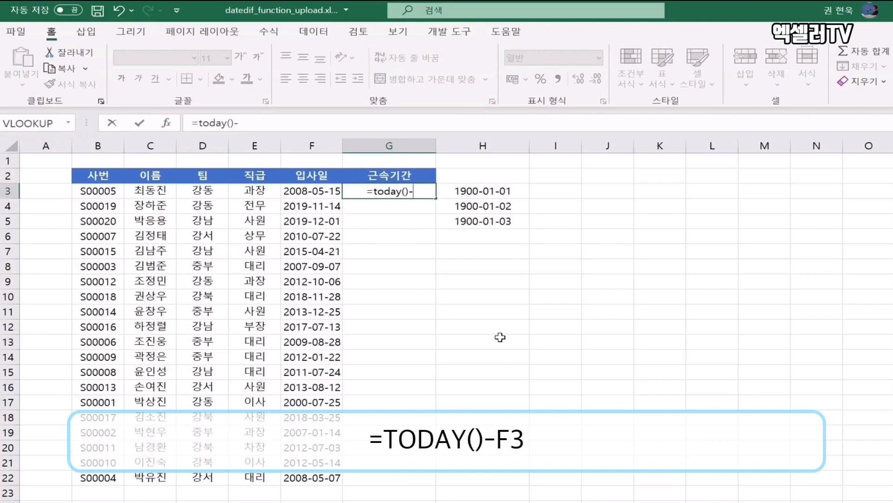
click(297, 191)
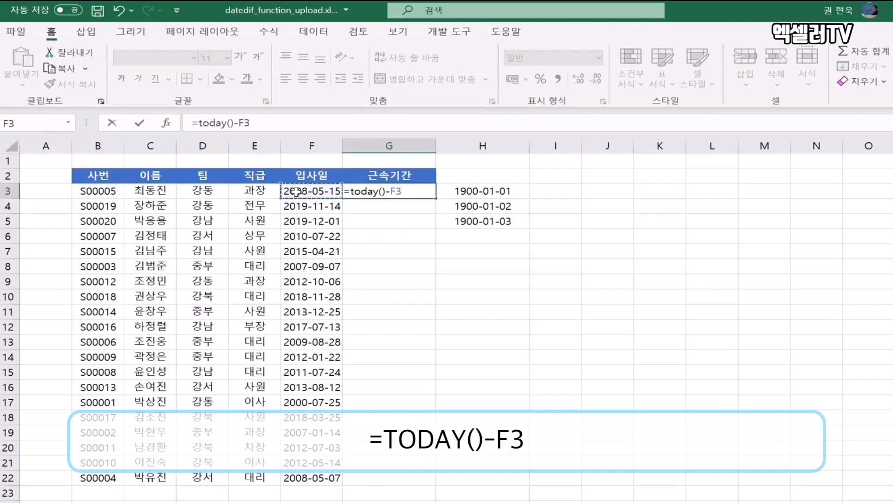
key(Return)
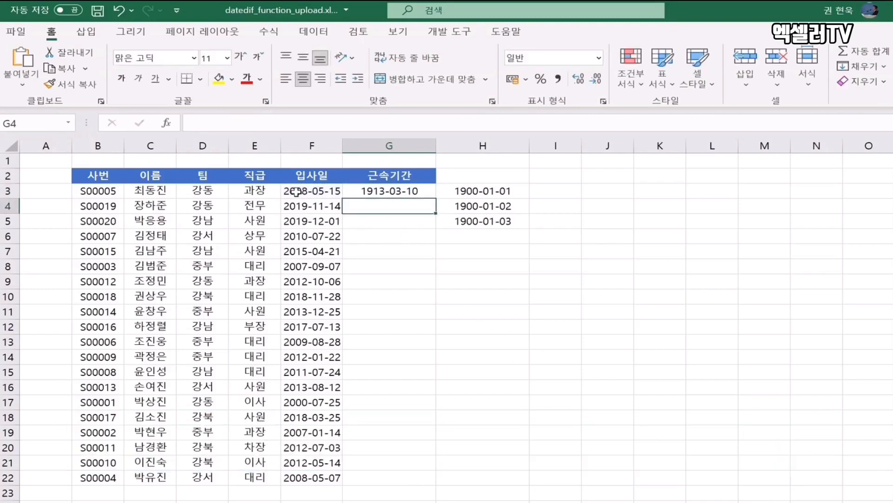
Apply the comma style to G3 and fill its formula down the 근속기간 column to G22
click(381, 191)
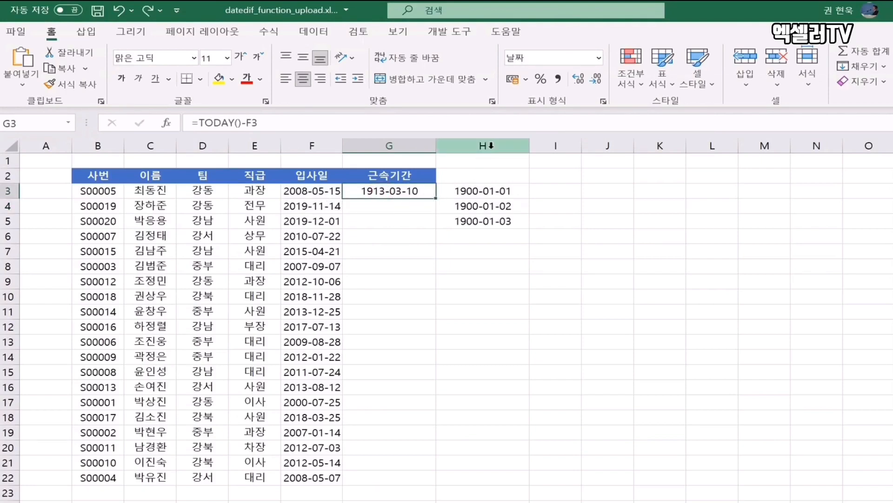
click(558, 79)
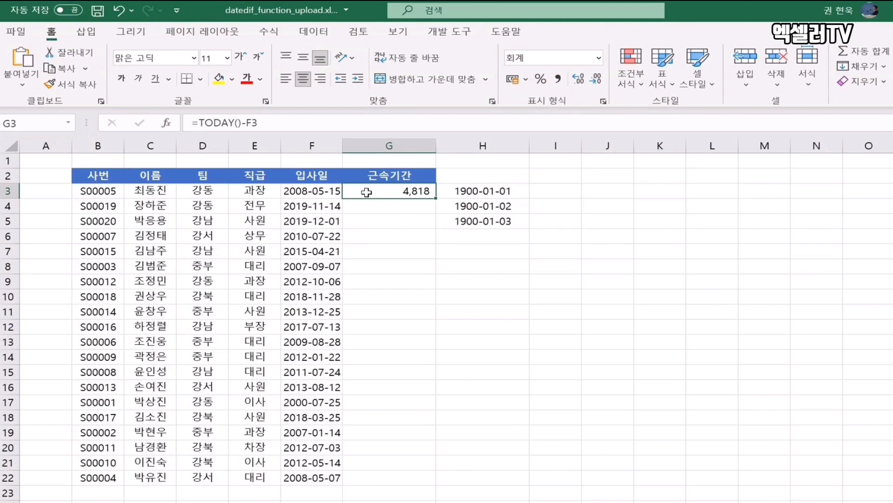
click(314, 191)
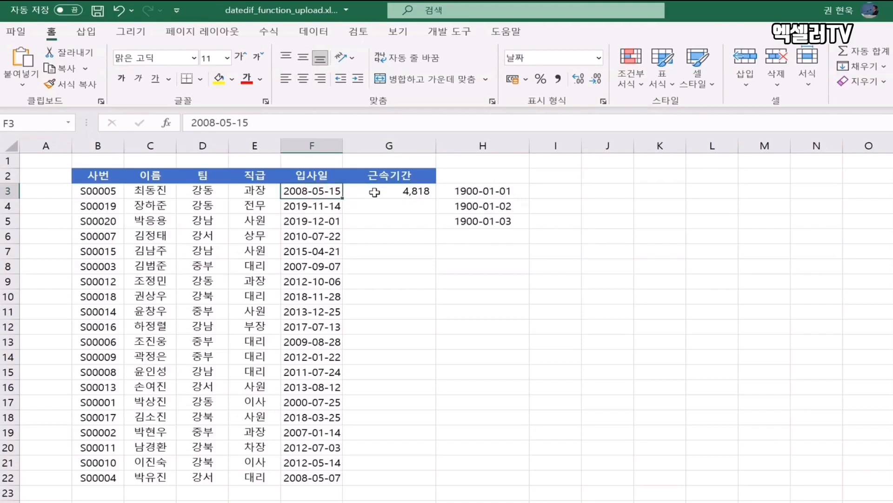
click(375, 192)
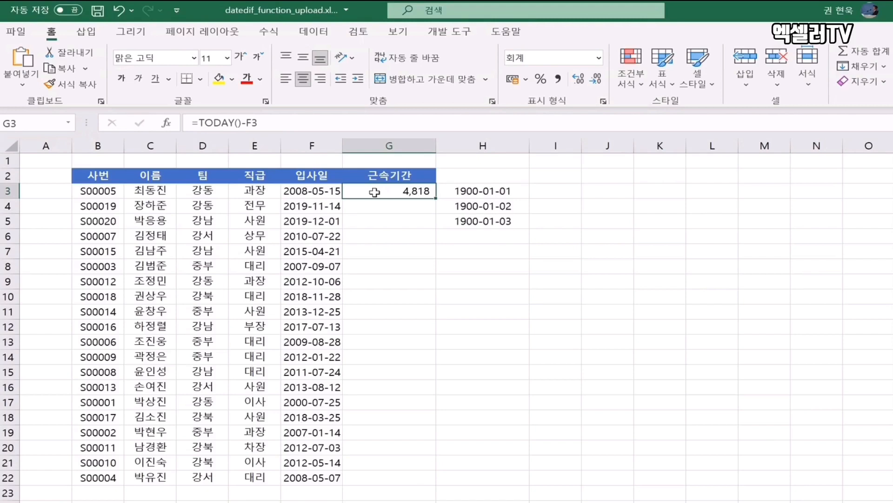
double_click(436, 197)
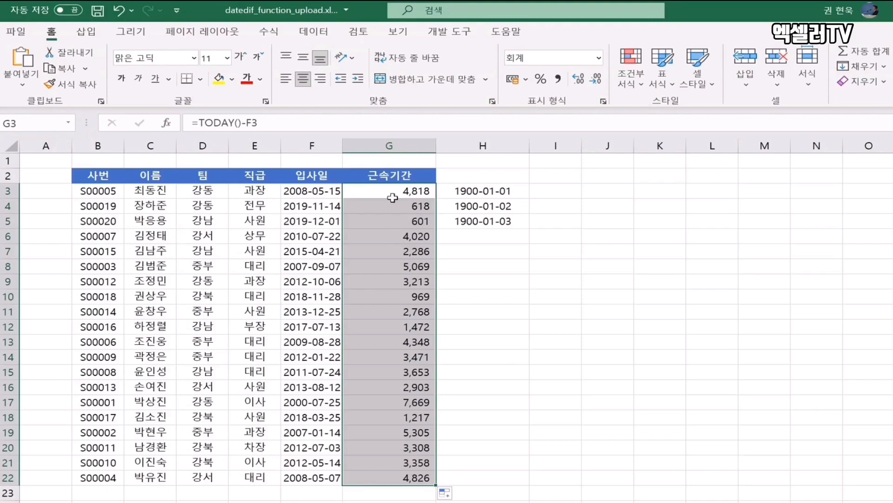
click(392, 193)
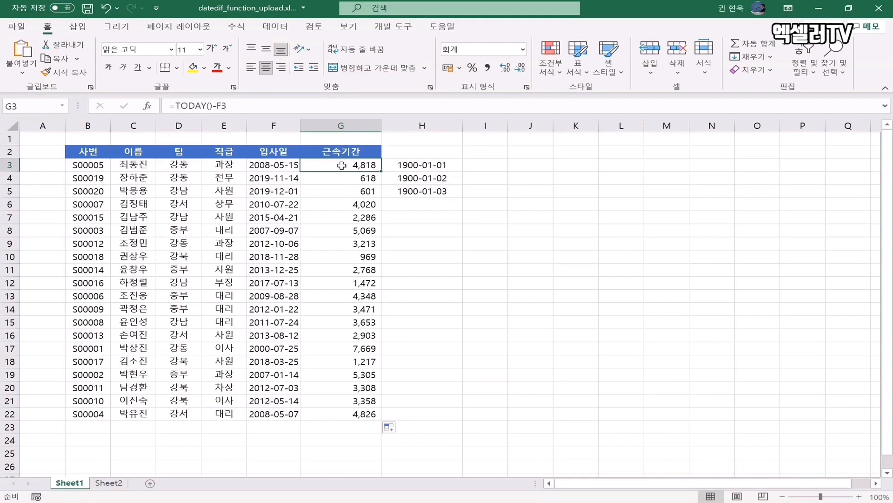
key(ctrl+2)
mouse_move(484, 215)
mouse_down()
mouse_move(480, 245)
mouse_move(517, 241)
mouse_move(513, 228)
mouse_up()
mouse_move(516, 215)
mouse_down()
mouse_move(539, 213)
mouse_move(532, 245)
mouse_up()
mouse_move(552, 214)
mouse_down()
mouse_move(543, 217)
mouse_move(561, 243)
mouse_move(558, 226)
mouse_up()
mouse_move(569, 213)
mouse_down()
mouse_move(568, 245)
mouse_move(589, 241)
mouse_up()
mouse_move(597, 215)
mouse_down()
mouse_move(615, 210)
mouse_move(604, 246)
mouse_up()
drag(602, 229, 613, 226)
drag(558, 256, 614, 249)
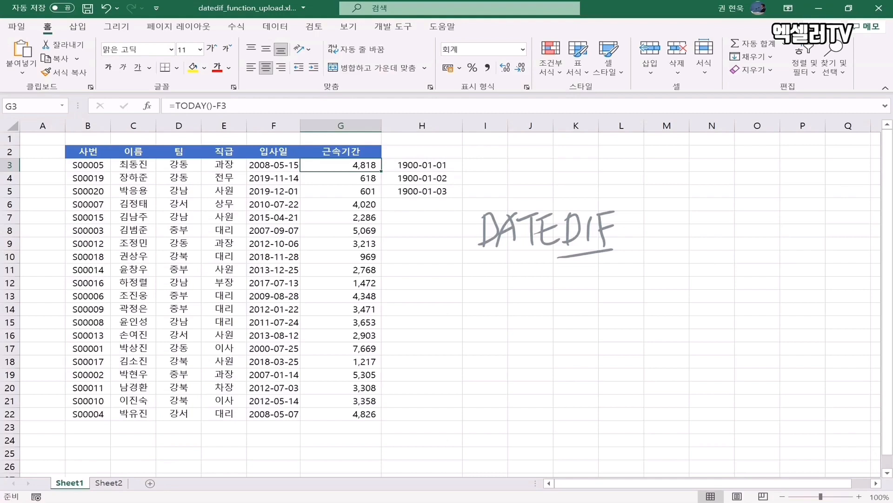
mouse_move(629, 213)
mouse_down()
mouse_move(622, 241)
mouse_move(638, 233)
mouse_up()
drag(640, 214, 646, 240)
drag(647, 215, 658, 229)
drag(660, 213, 663, 223)
mouse_move(664, 219)
mouse_down()
mouse_move(672, 217)
mouse_move(661, 240)
mouse_up()
mouse_move(674, 219)
mouse_down()
mouse_move(669, 228)
mouse_move(675, 220)
mouse_up()
drag(683, 212, 690, 240)
mouse_move(698, 214)
mouse_down()
mouse_move(698, 225)
mouse_move(712, 221)
mouse_up()
drag(699, 230, 714, 227)
drag(716, 215, 724, 225)
mouse_move(716, 227)
mouse_down()
mouse_move(730, 218)
mouse_move(733, 232)
mouse_up()
drag(732, 219, 744, 212)
drag(746, 206, 747, 221)
drag(737, 231, 758, 232)
drag(773, 211, 782, 225)
drag(784, 206, 779, 234)
drag(797, 213, 808, 218)
mouse_move(799, 220)
mouse_down()
mouse_move(801, 237)
mouse_move(812, 240)
mouse_up()
drag(815, 206, 817, 241)
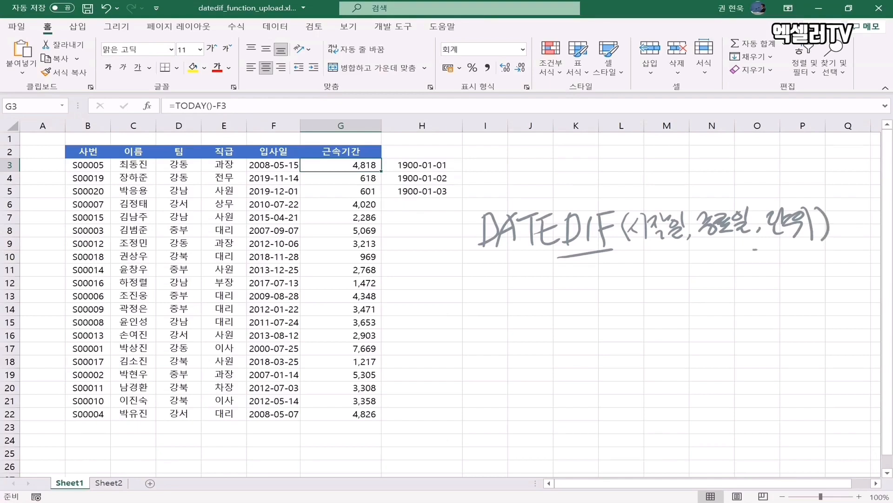
drag(755, 250, 828, 248)
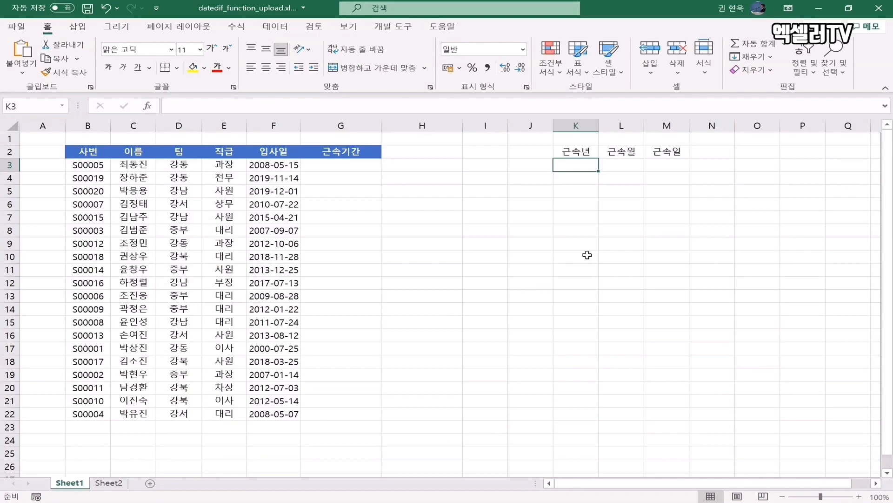
Calculate the 근속년 values by entering =DATEDIF(F3,TODAY(),"y") in K3 and filling it down to K22
text(=)
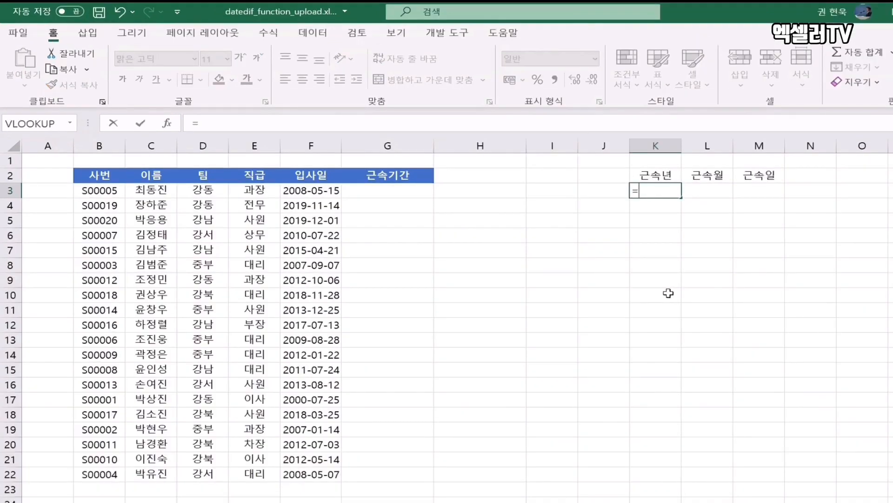
text(datedif)
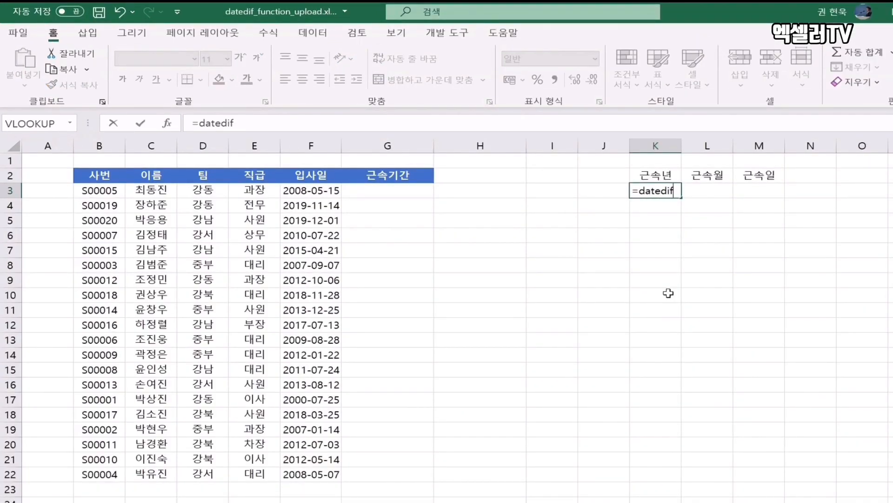
text(()
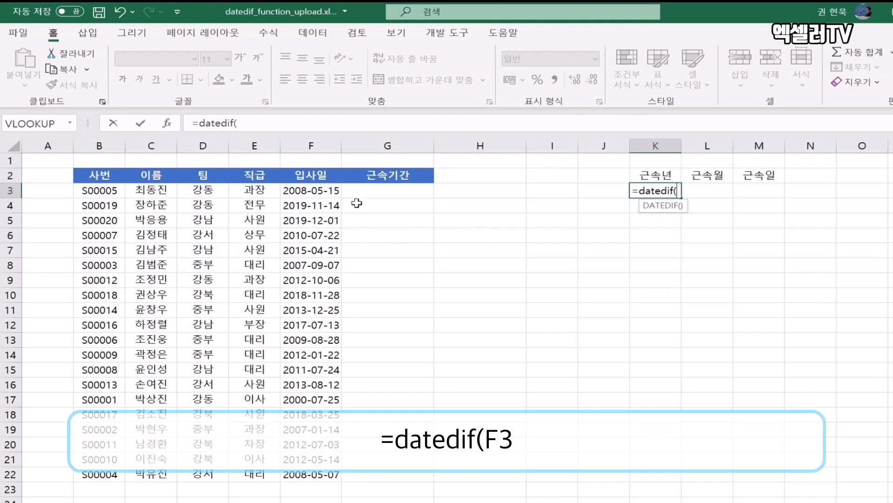
click(326, 192)
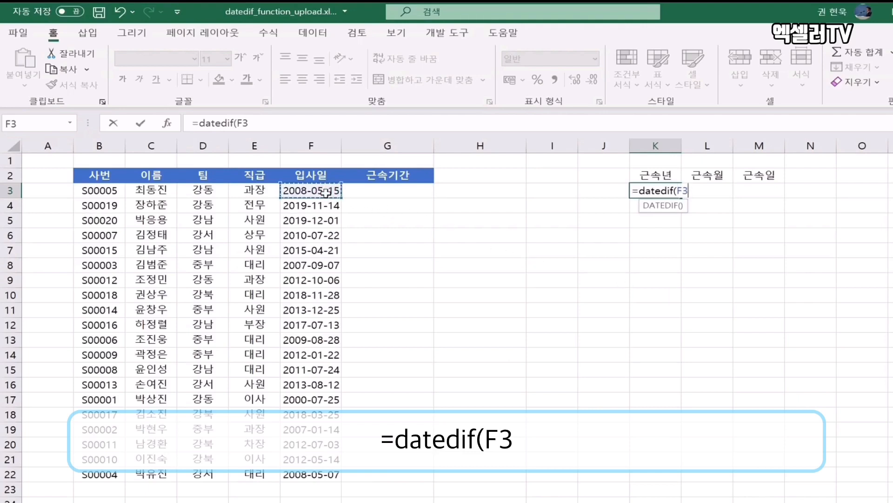
text(,)
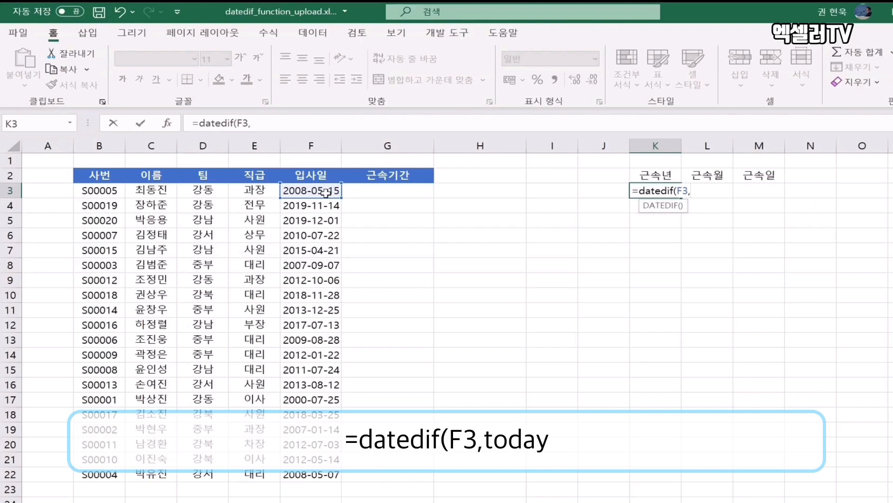
text(today())
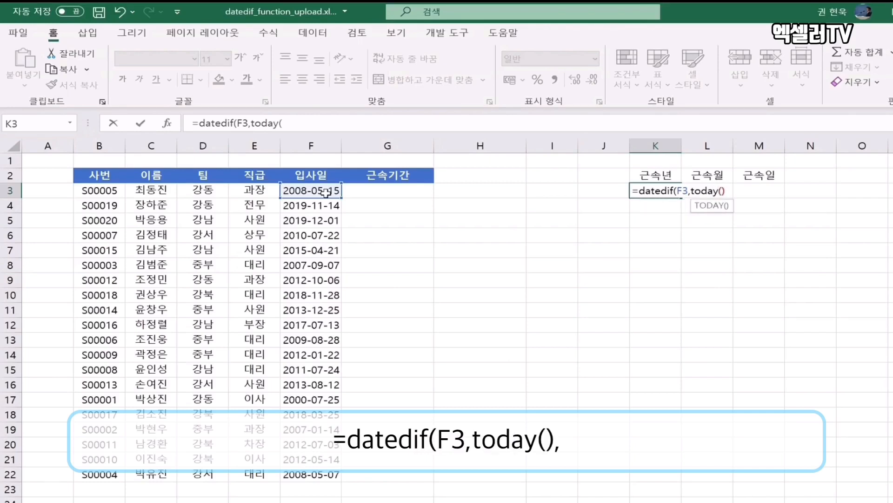
text(,)
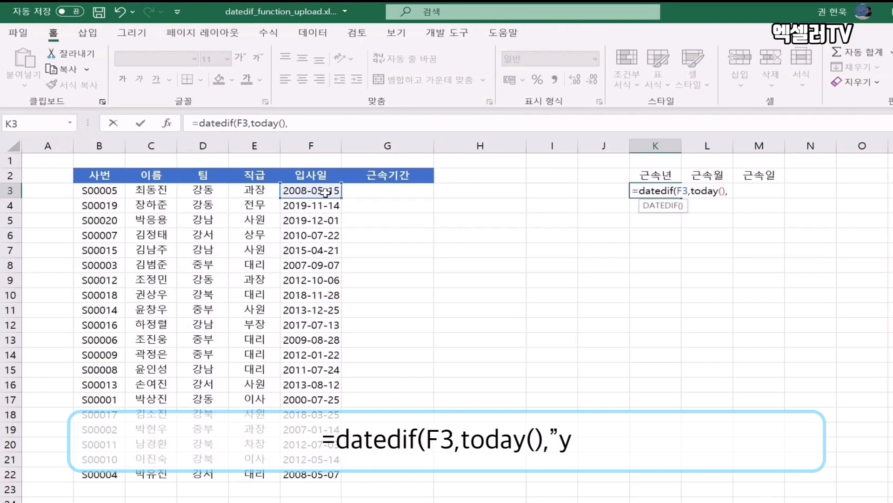
text("y"))
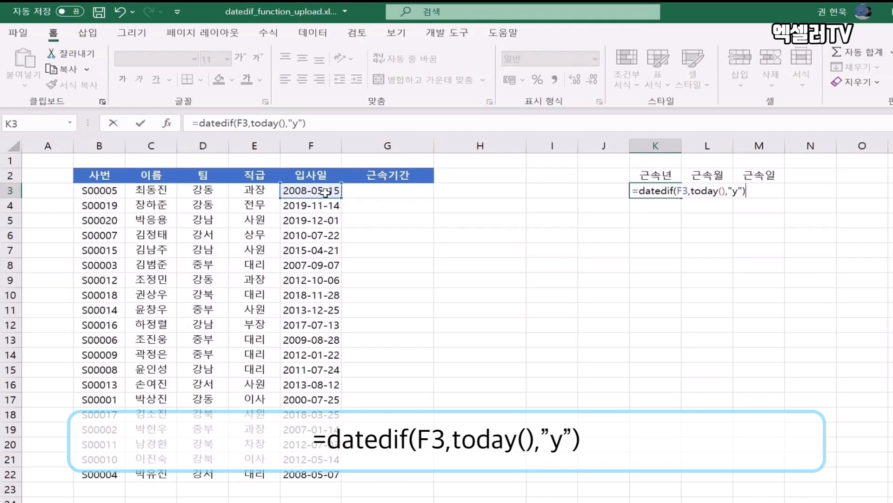
key(Return)
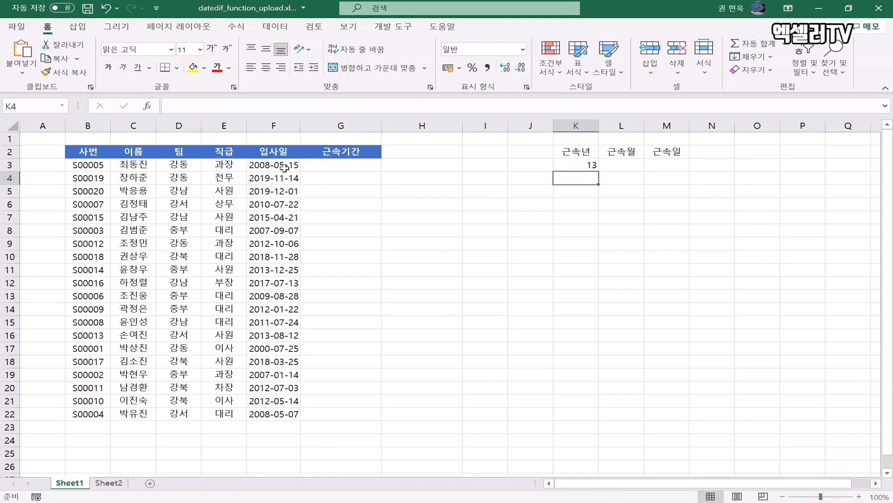
click(562, 166)
drag(590, 171, 569, 420)
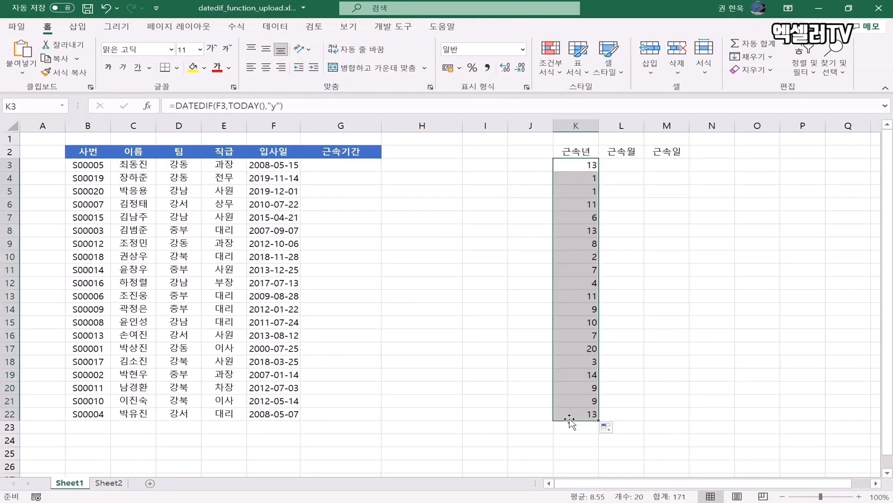
Calculate the 근속월 values by entering =DATEDIF(F3,TODAY(),"ym") in L3 and filling it down to L22
click(618, 165)
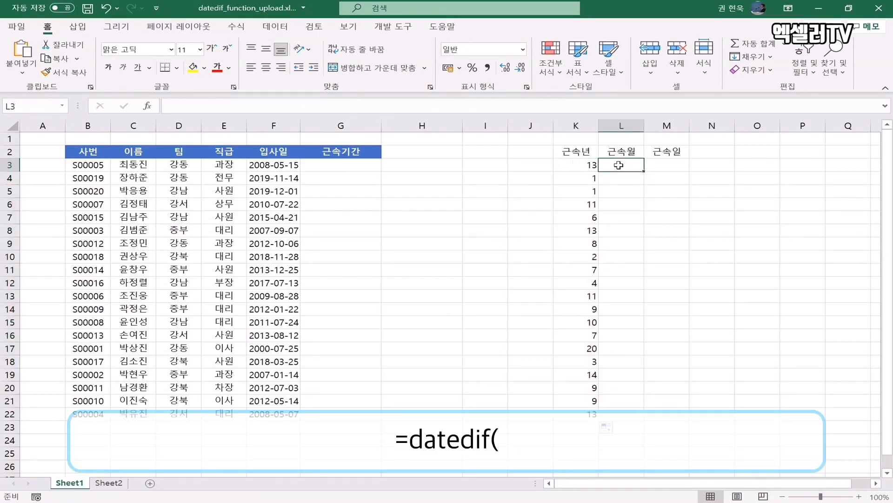
text(=da)
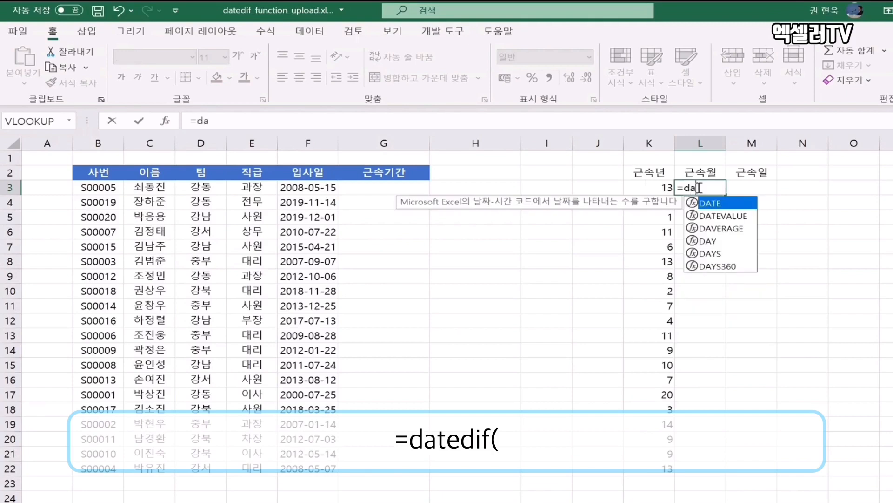
text(tedif()
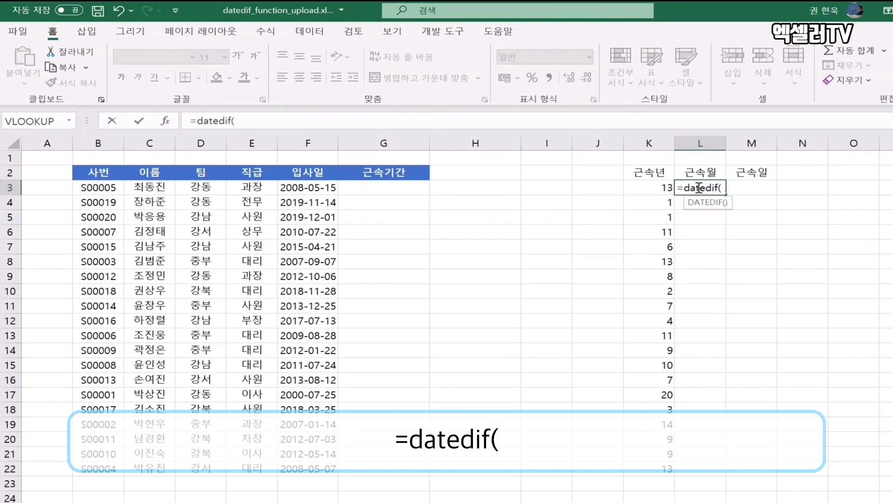
click(312, 188)
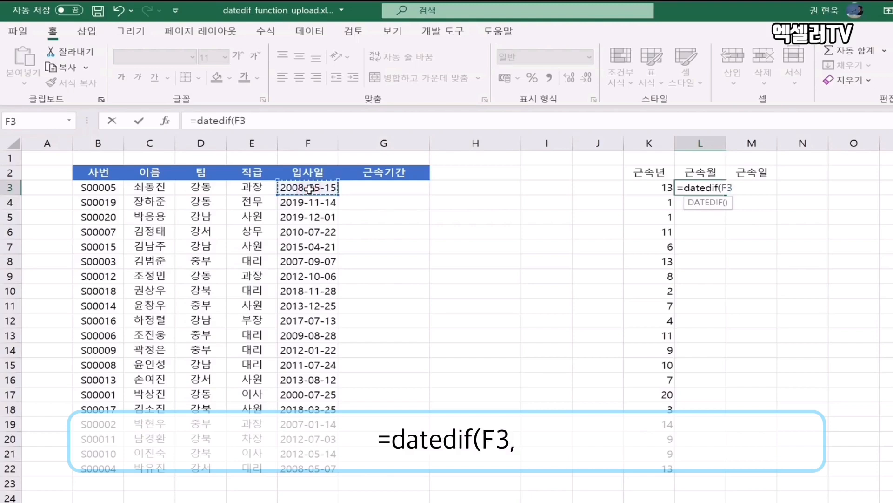
text(,)
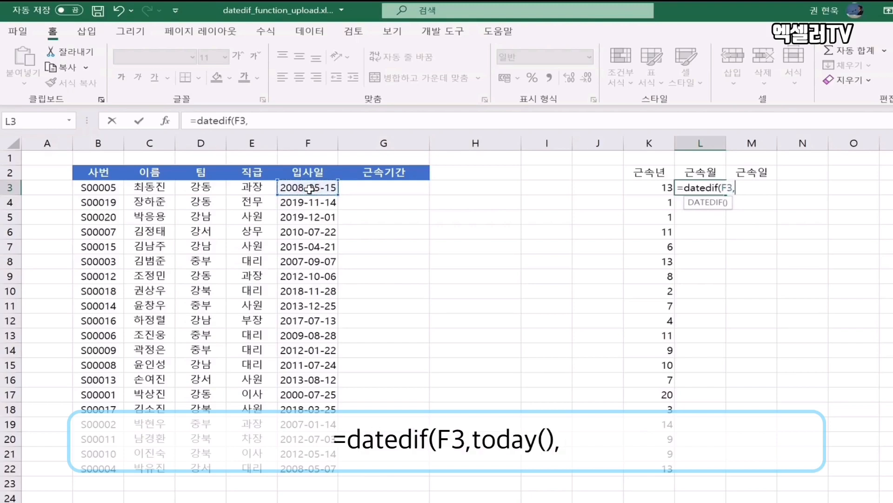
text(today)
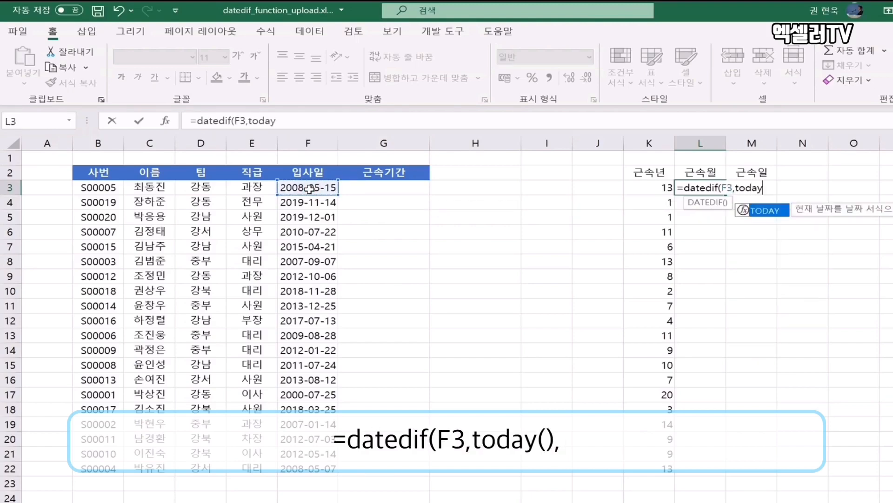
text(())
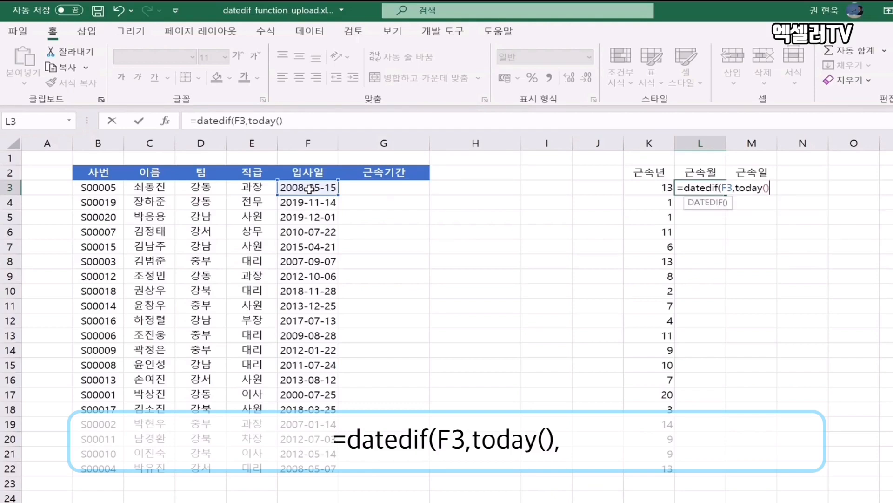
text(,")
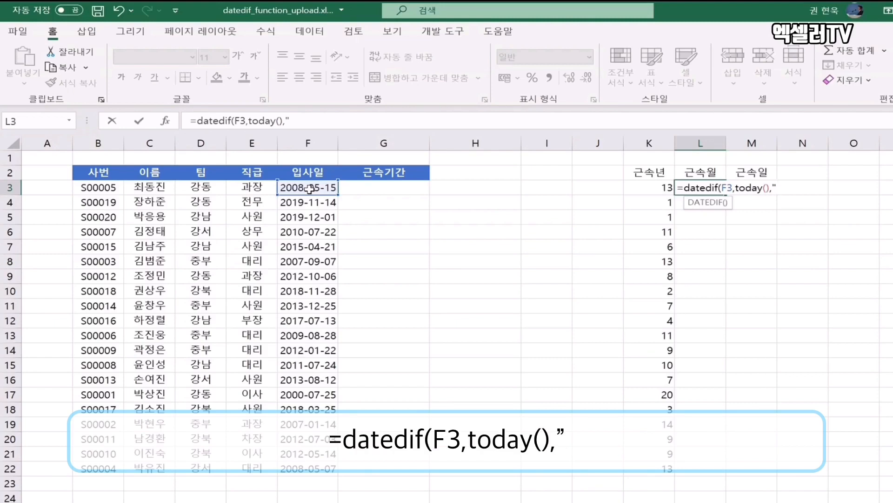
text(y)
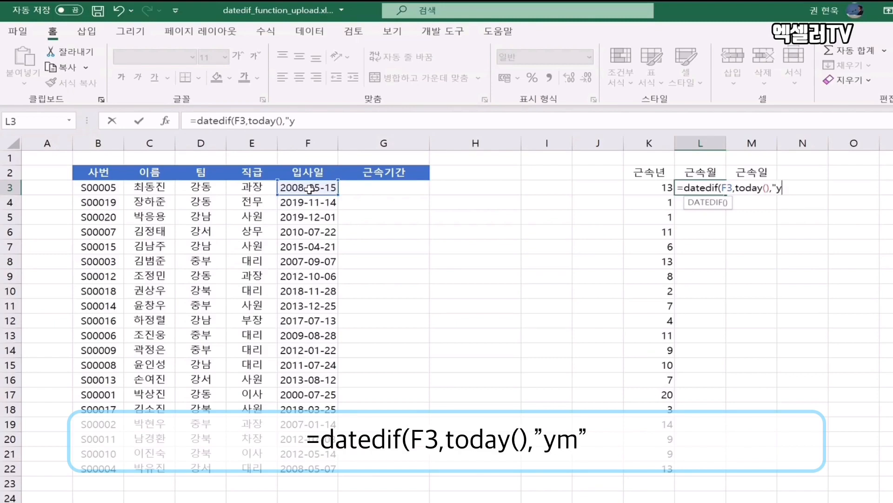
text(m"))
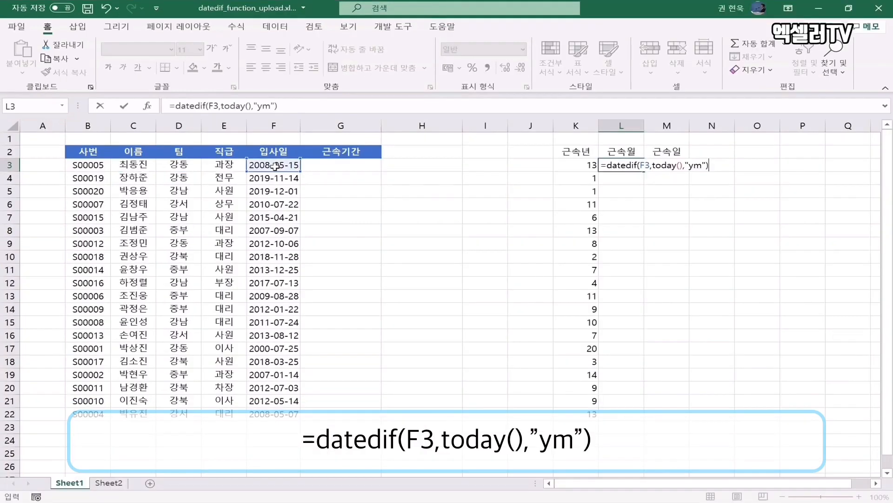
key(Return)
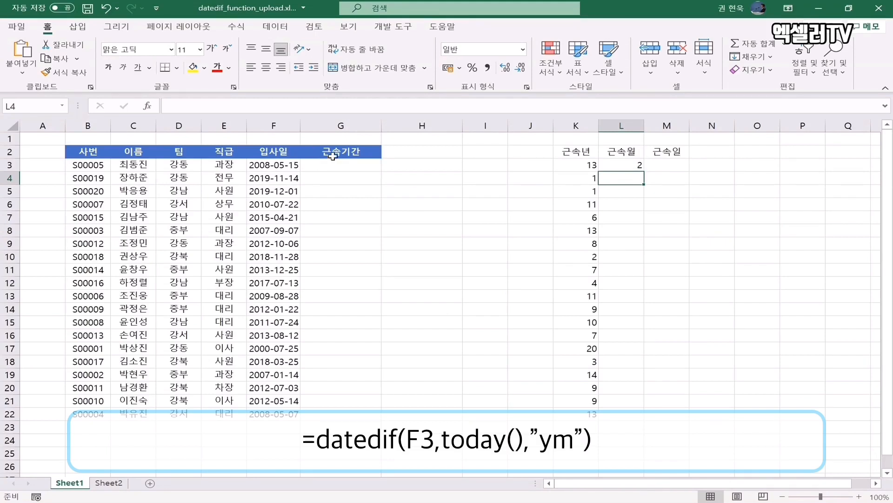
click(622, 167)
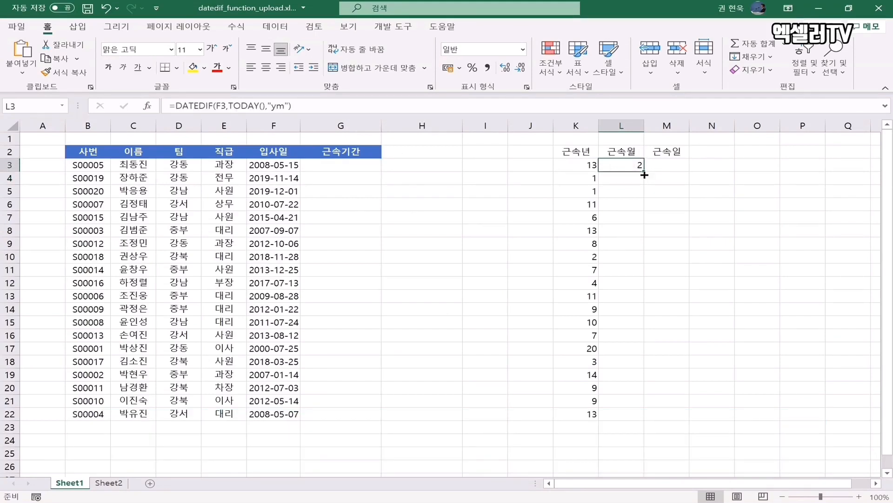
double_click(647, 174)
click(627, 161)
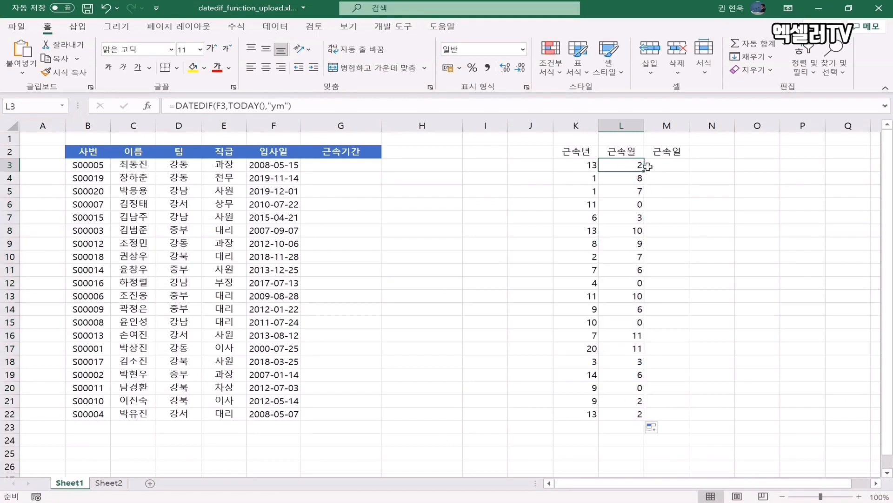
Calculate the 근속일 values by entering =DATEDIF(F3,TODAY(),"md") in M3 and filling it down to M22
click(667, 166)
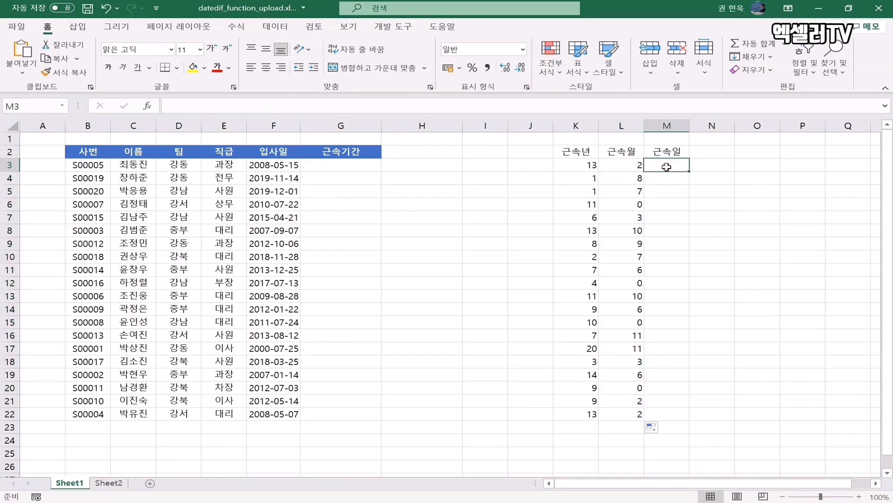
text(=)
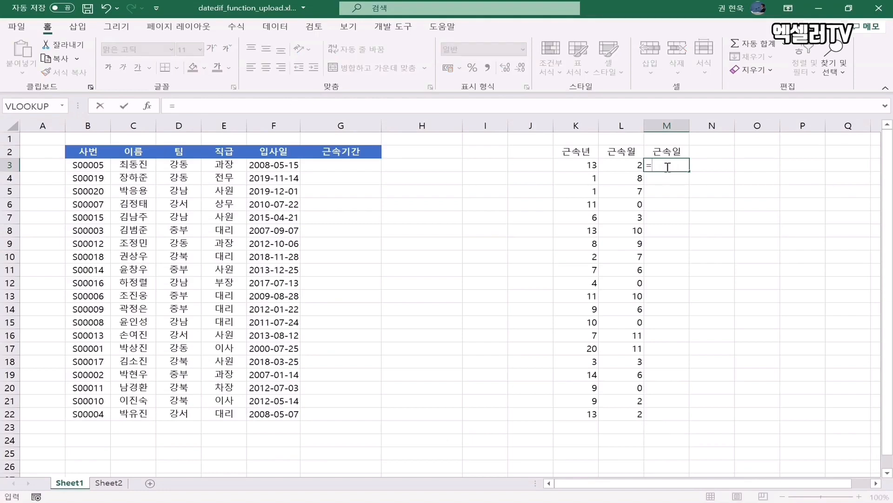
text(datedif()
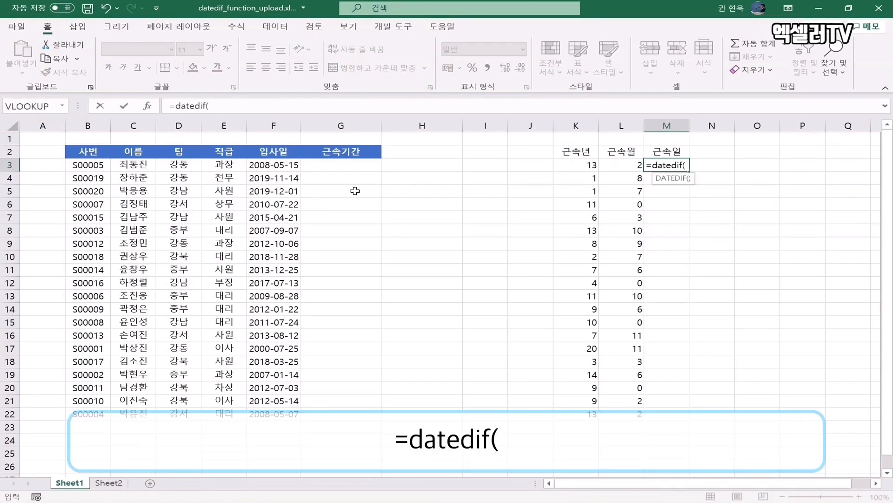
click(282, 166)
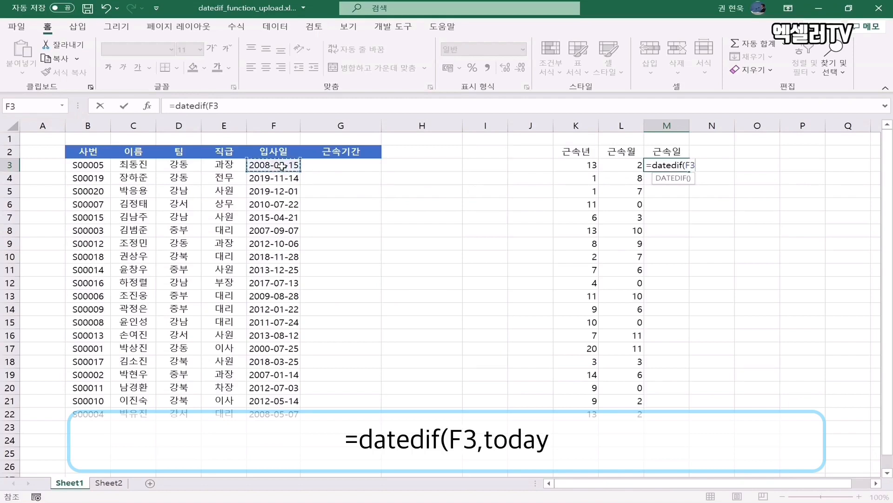
text(,t)
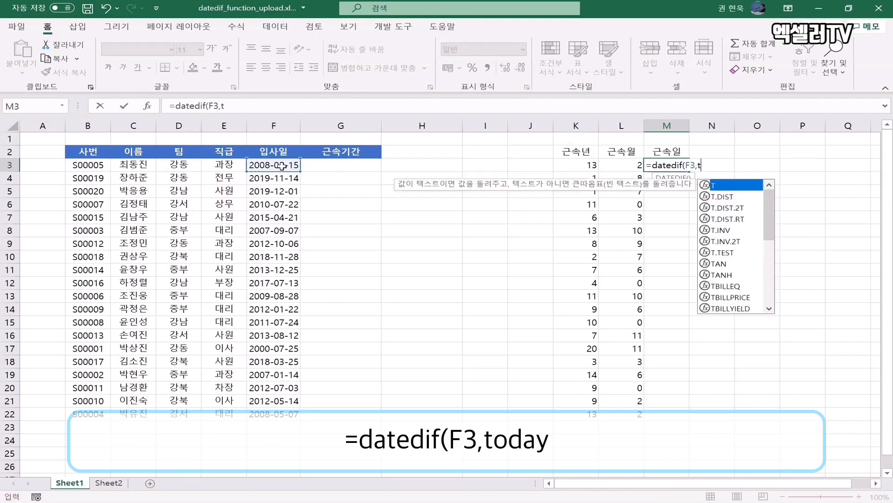
text(oday())
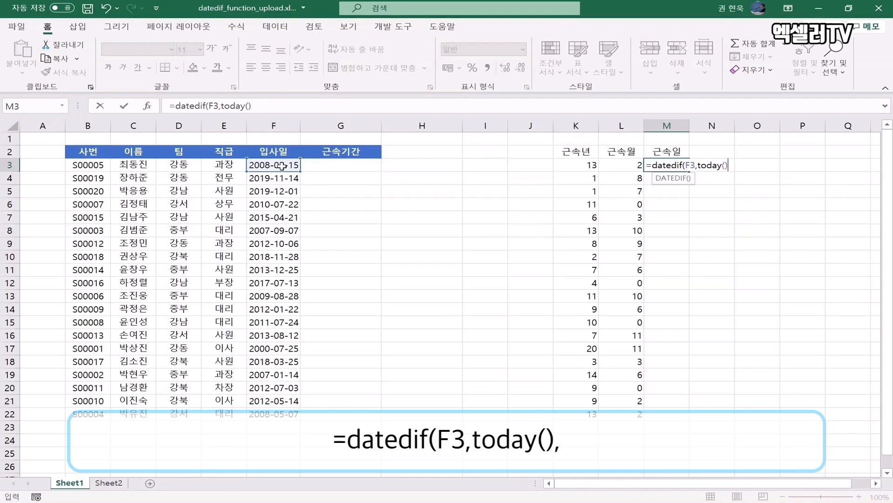
text(,")
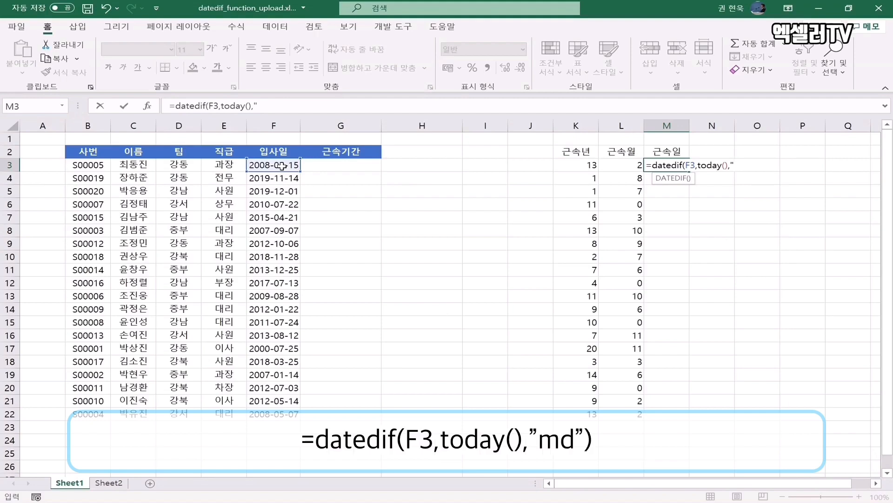
text(md)
text("))
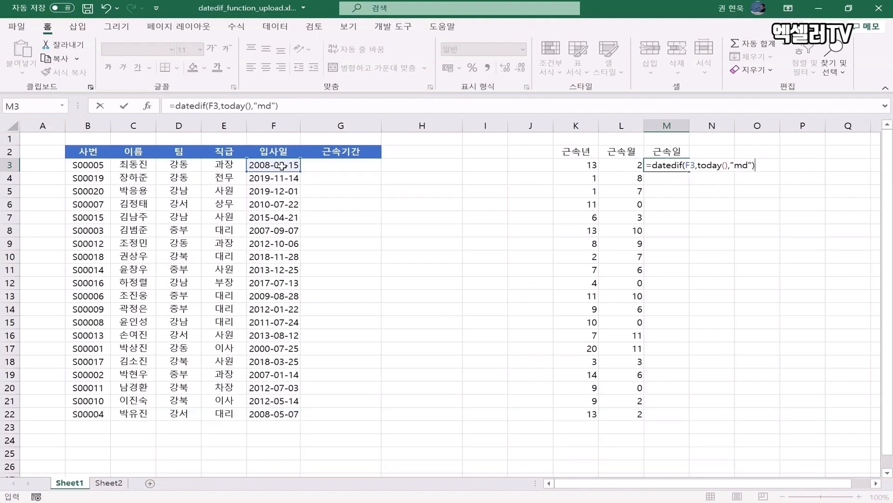
key(Return)
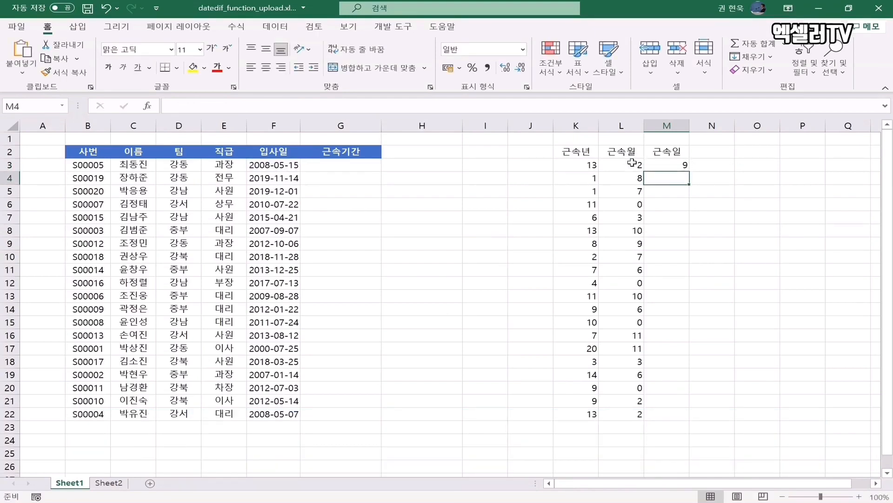
click(665, 165)
double_click(690, 172)
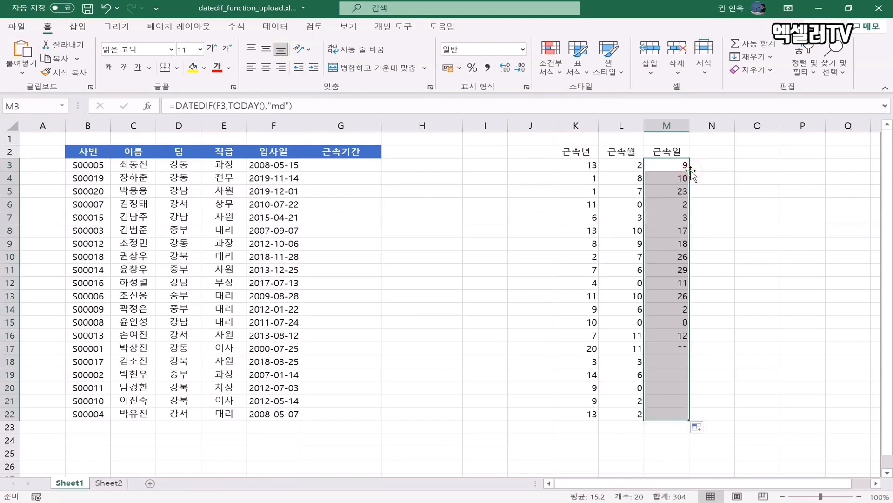
Handwrite the DATEDIF unit codes Y, M, D, YM, YD and MD in ink in the empty area between columns H and I
click(584, 165)
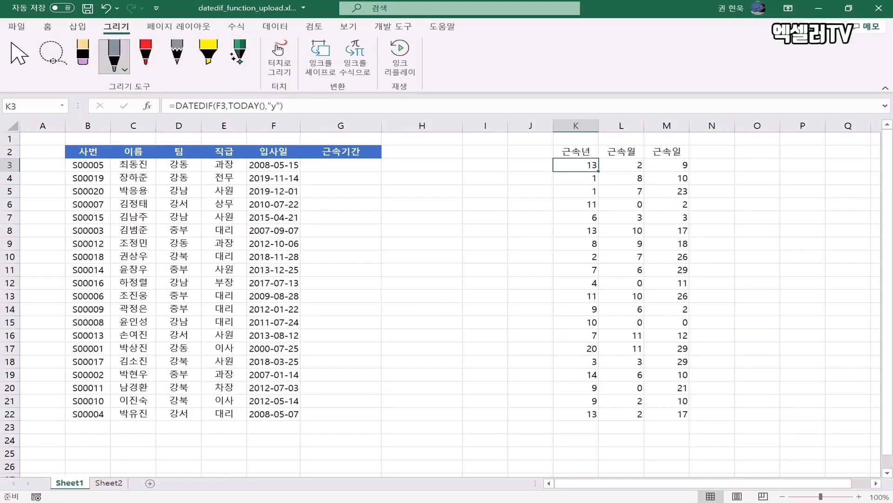
mouse_move(455, 203)
mouse_down()
mouse_move(460, 215)
mouse_move(484, 198)
mouse_up()
mouse_move(459, 216)
mouse_down()
mouse_move(459, 259)
mouse_move(478, 264)
mouse_move(458, 295)
mouse_up()
drag(458, 275, 450, 322)
mouse_move(450, 323)
mouse_down()
mouse_move(451, 338)
mouse_move(482, 310)
mouse_move(484, 335)
mouse_move(449, 360)
mouse_up()
drag(461, 344, 449, 374)
drag(470, 347, 466, 375)
mouse_move(443, 414)
mouse_down()
mouse_move(445, 391)
mouse_move(478, 412)
mouse_up()
mouse_move(479, 388)
mouse_down()
mouse_move(492, 401)
mouse_move(480, 410)
mouse_up()
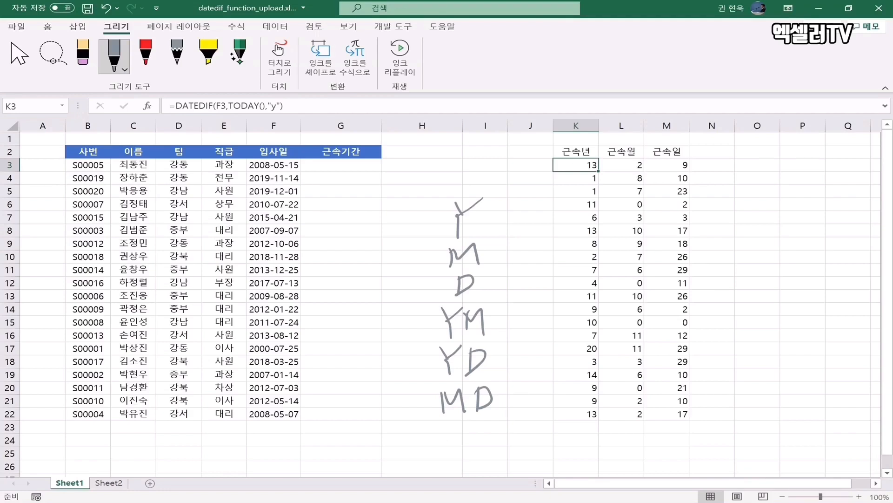
Underline the handwritten unit codes and add pen marks beside them
drag(440, 238, 480, 234)
drag(443, 268, 486, 261)
drag(444, 304, 476, 299)
drag(431, 344, 483, 339)
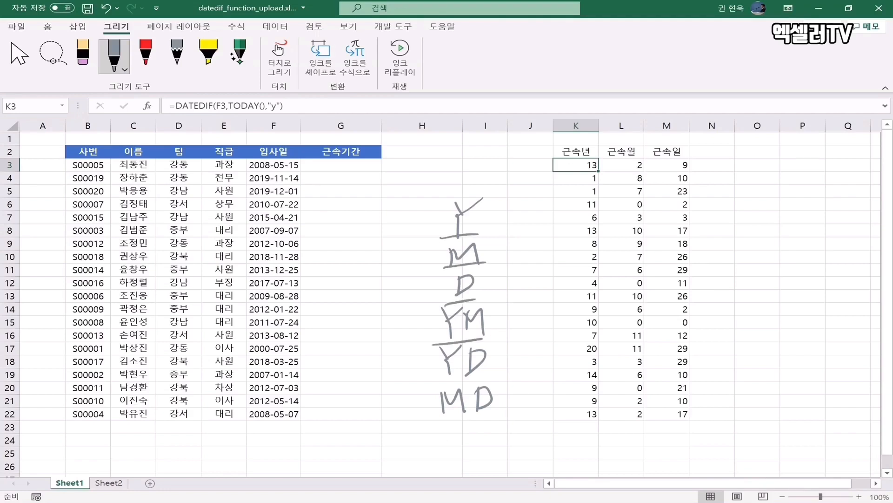
drag(437, 380, 490, 373)
mouse_move(414, 242)
mouse_down()
mouse_move(433, 215)
mouse_move(430, 430)
mouse_move(505, 391)
mouse_move(472, 373)
mouse_up()
drag(384, 385, 416, 382)
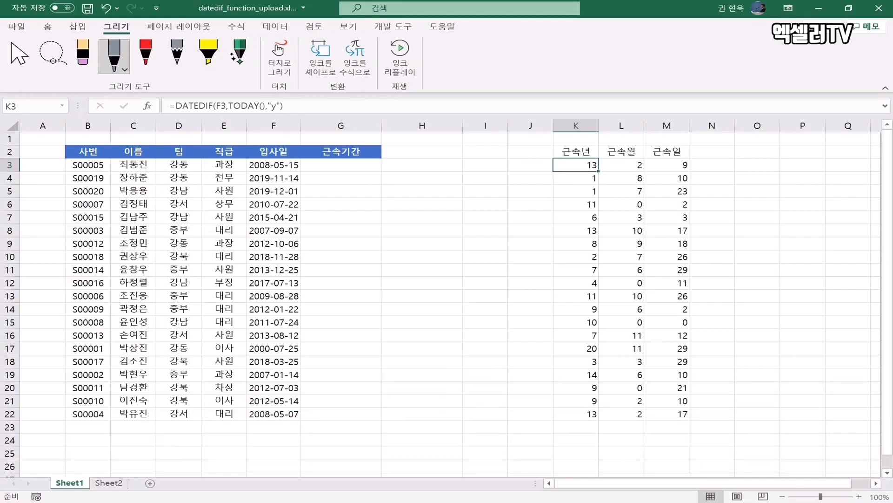
Build the 근속기간 text by entering =K3&"년 "&L3&"개월" in G3 and filling it down to G22
click(362, 169)
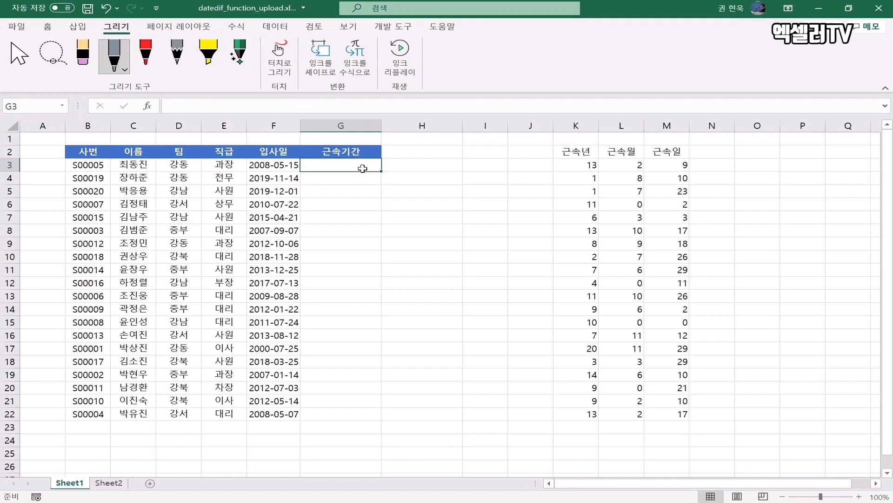
text(=)
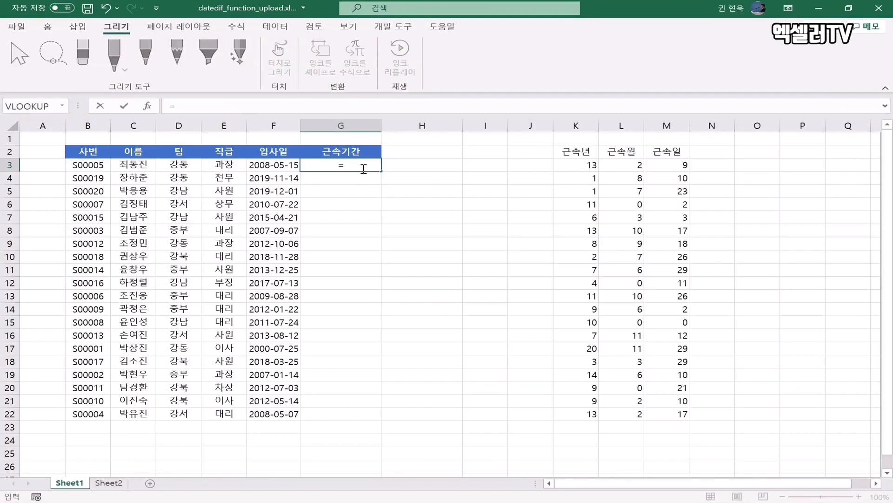
click(563, 165)
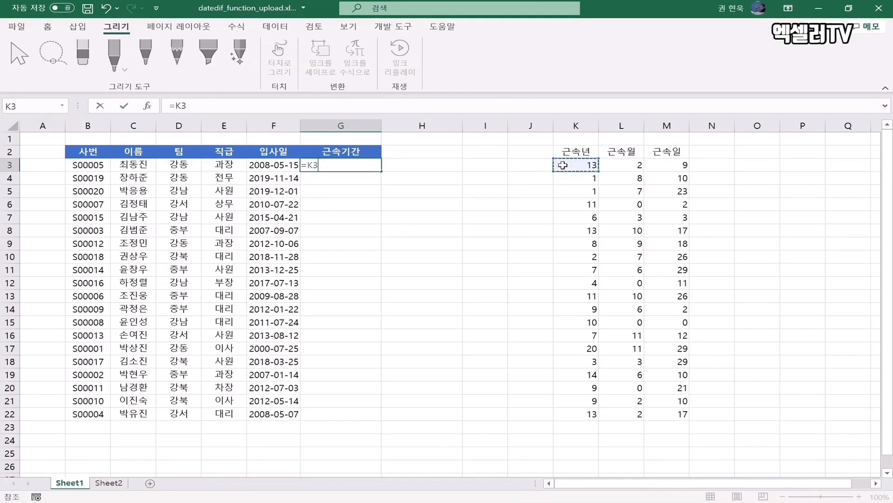
text(&"년 "&)
click(630, 166)
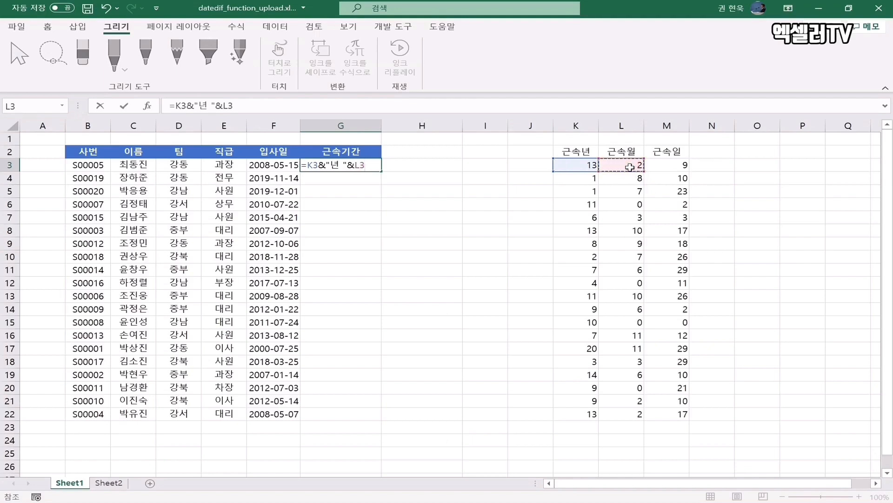
text(&"개월")
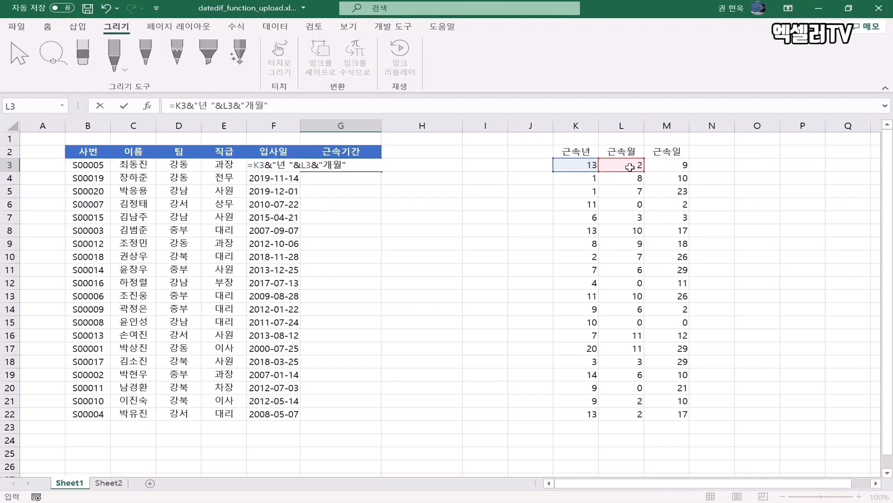
key(Return)
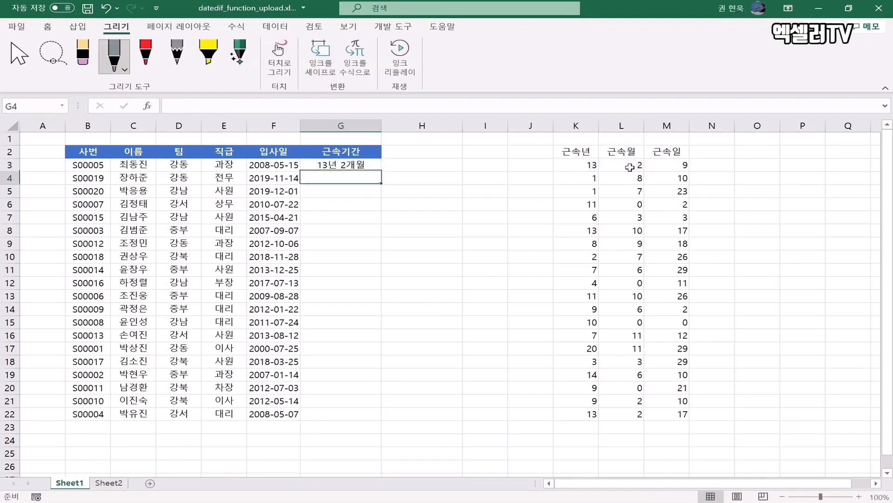
click(353, 165)
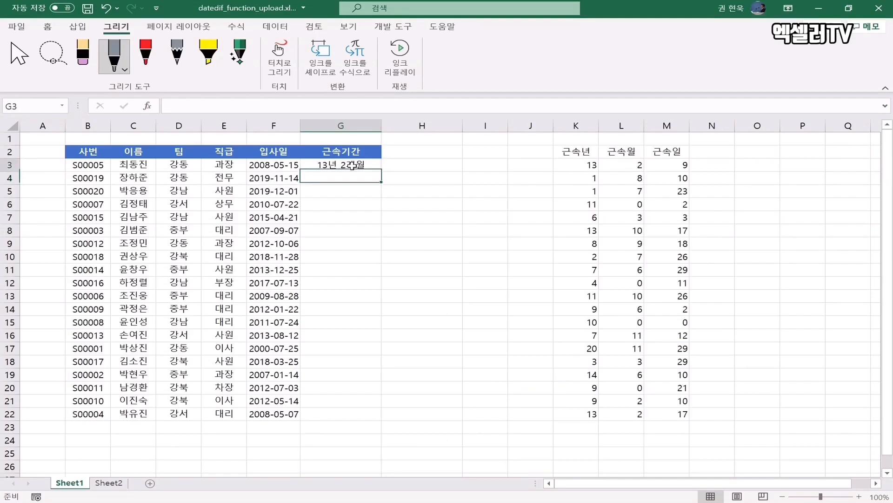
double_click(381, 171)
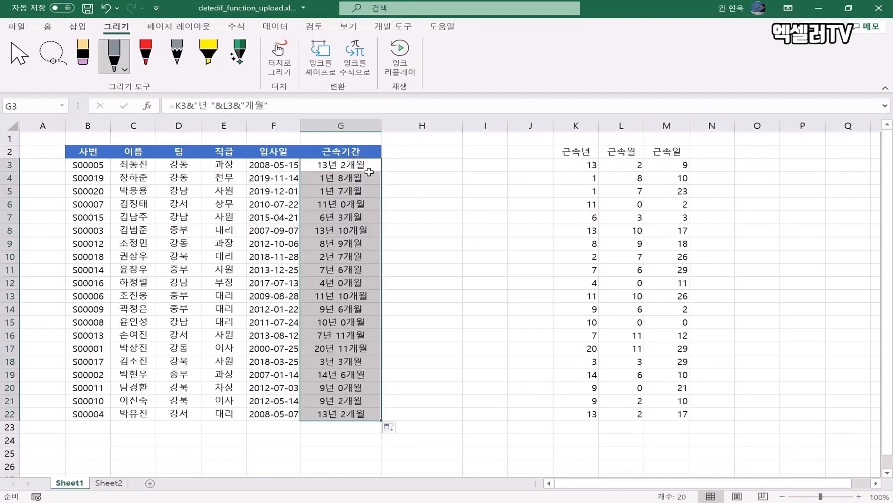
Review the formulas in G3, K3 and L3 to see how the 근속기간 text draws on the helper cells
drag(370, 167, 371, 166)
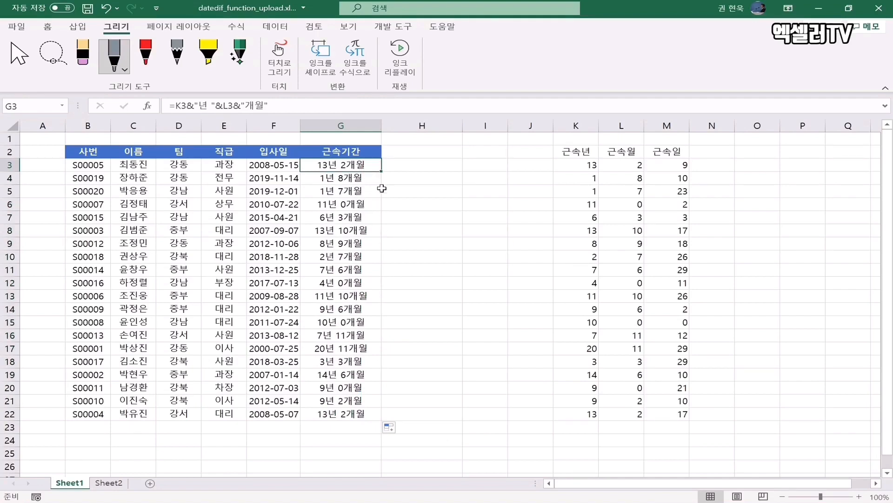
click(574, 169)
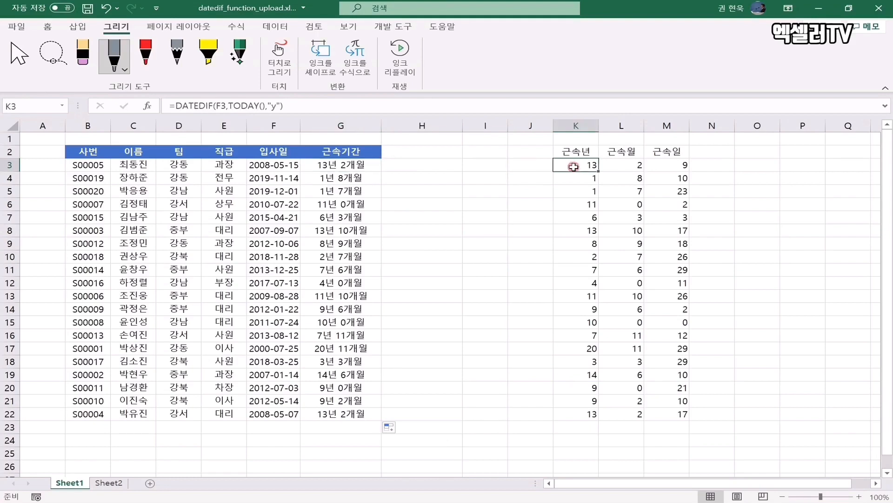
click(603, 168)
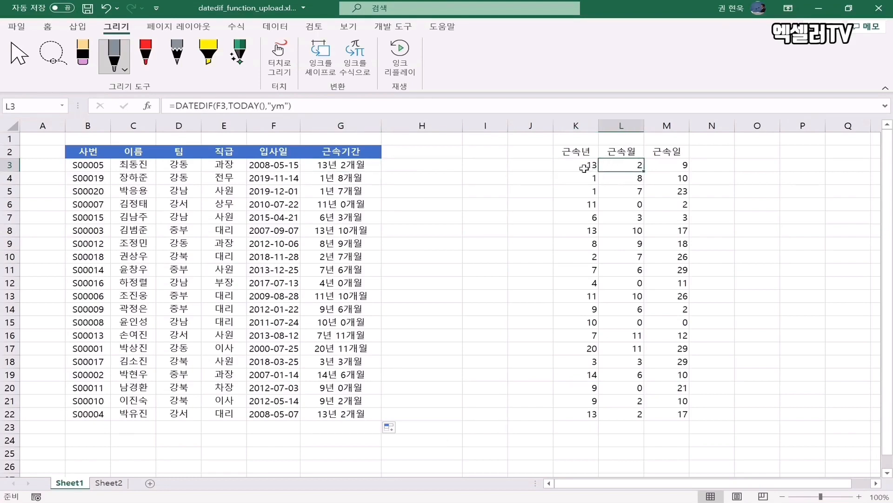
click(362, 165)
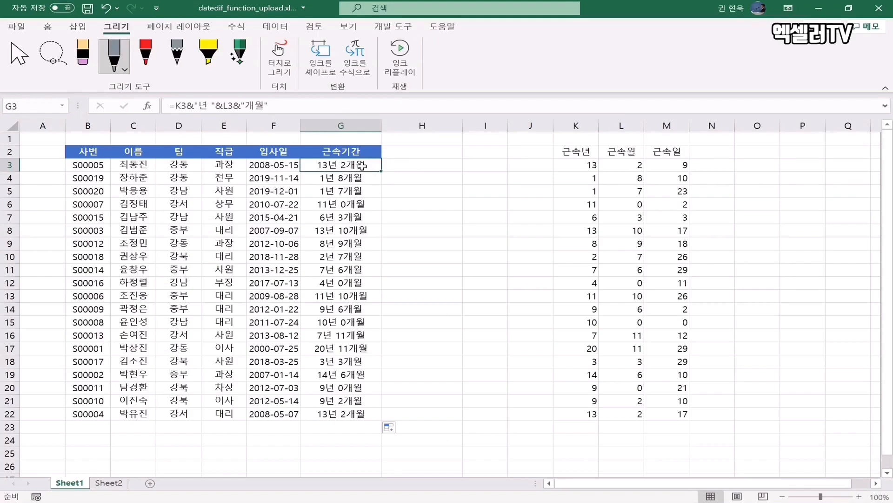
Begin a combined formula in H3 with the years part =datedif(F3,today(),"y")&"년 "&
click(408, 164)
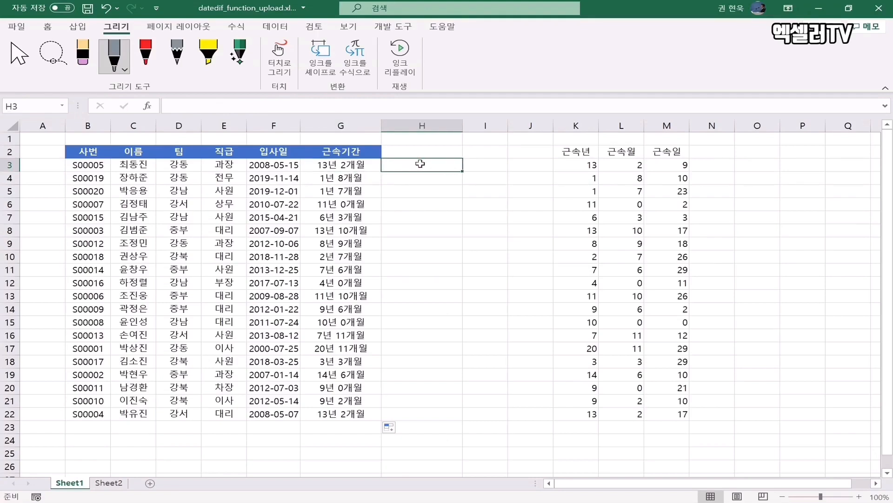
text(=)
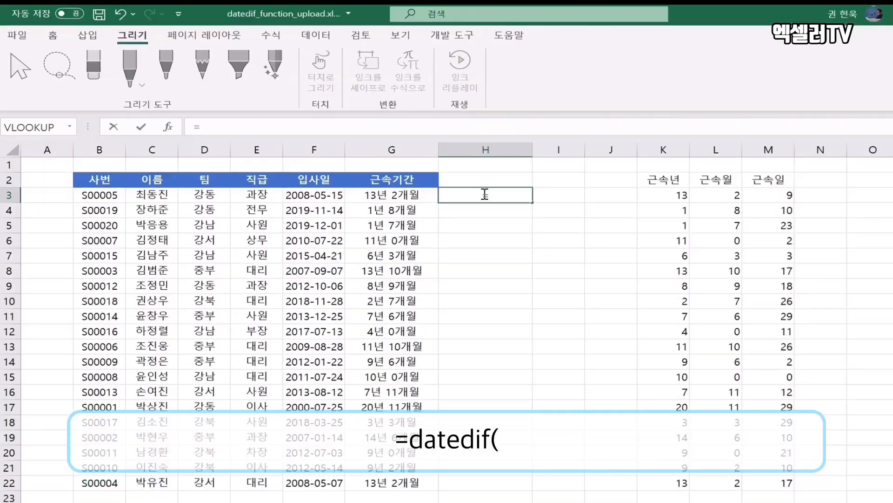
text(datedif)
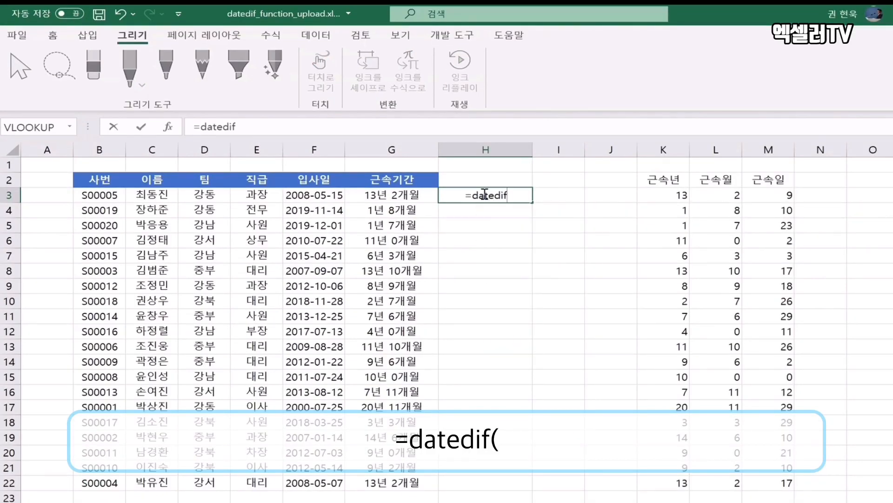
text(()
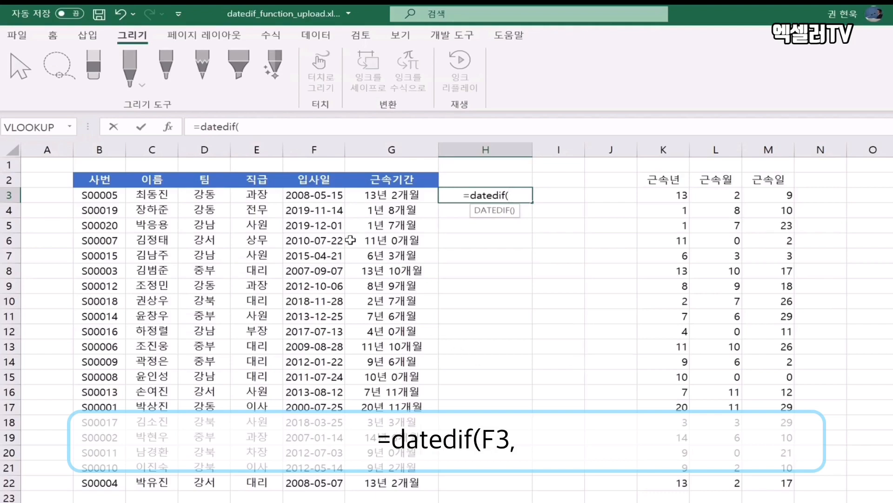
click(322, 195)
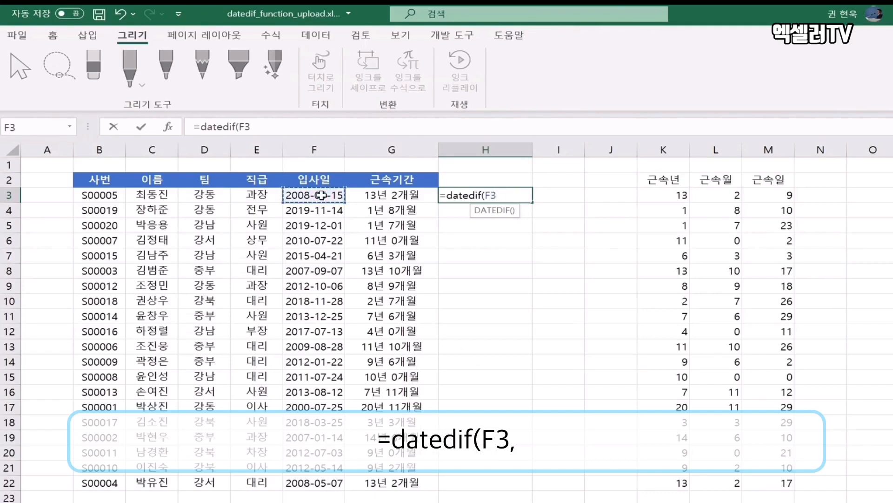
text(,today())
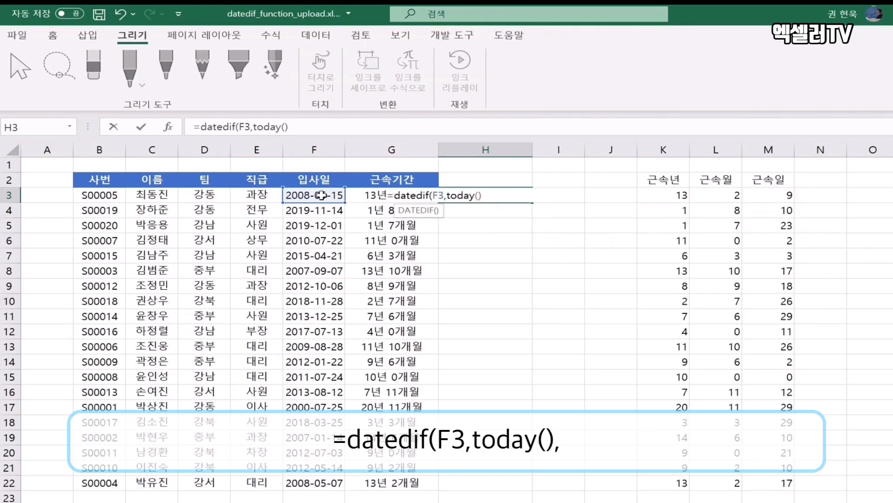
text(,")
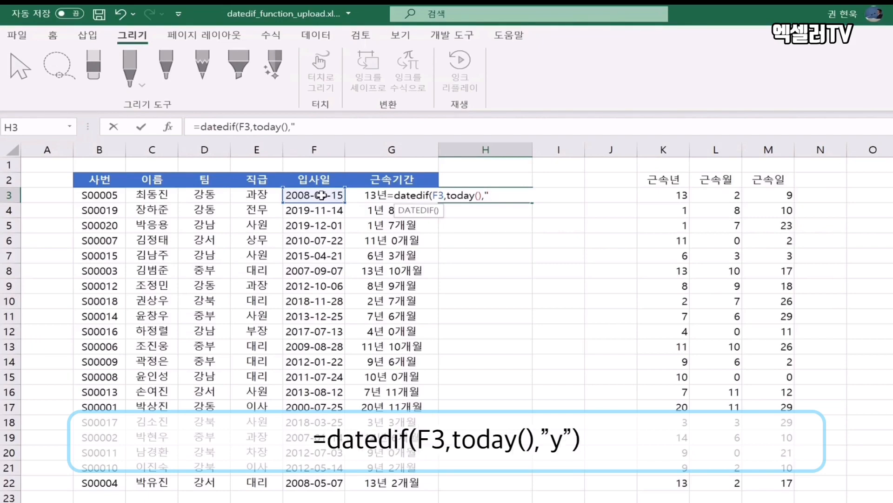
text(y)
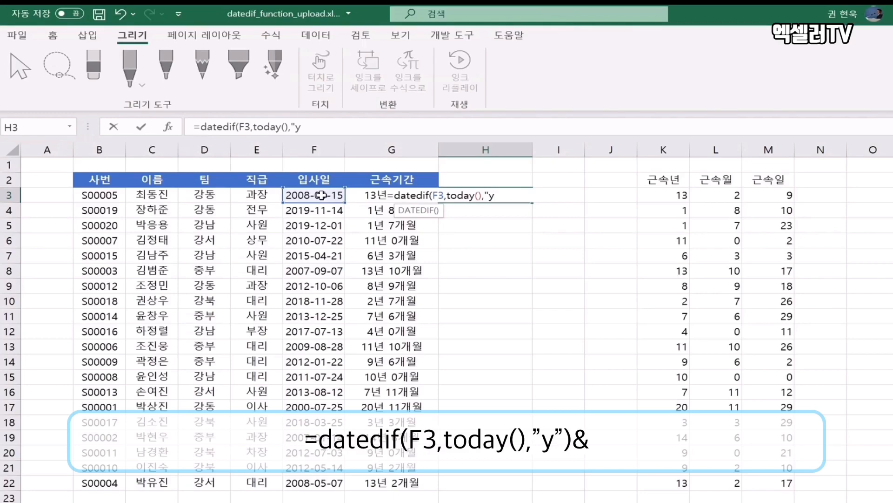
text("))
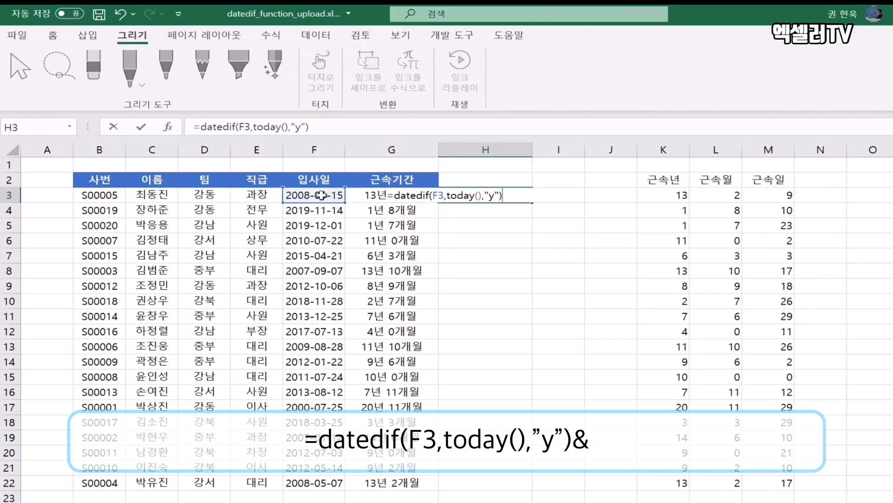
text(&)
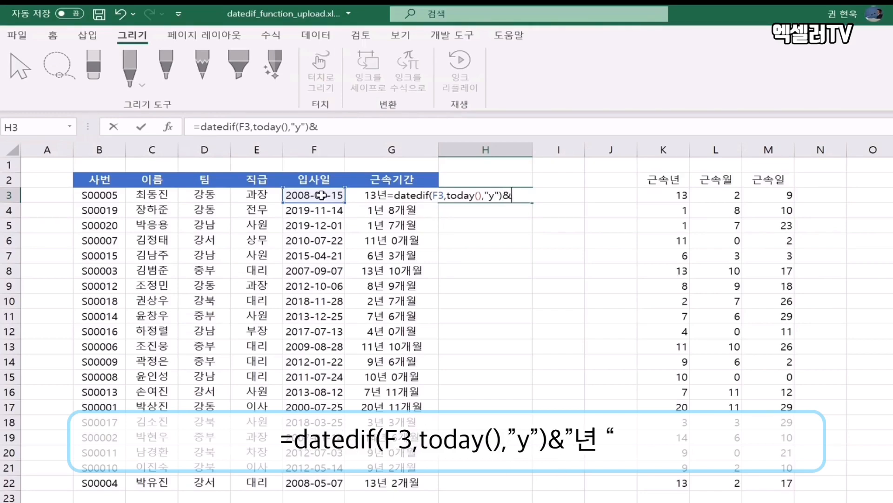
text("년)
text("&)
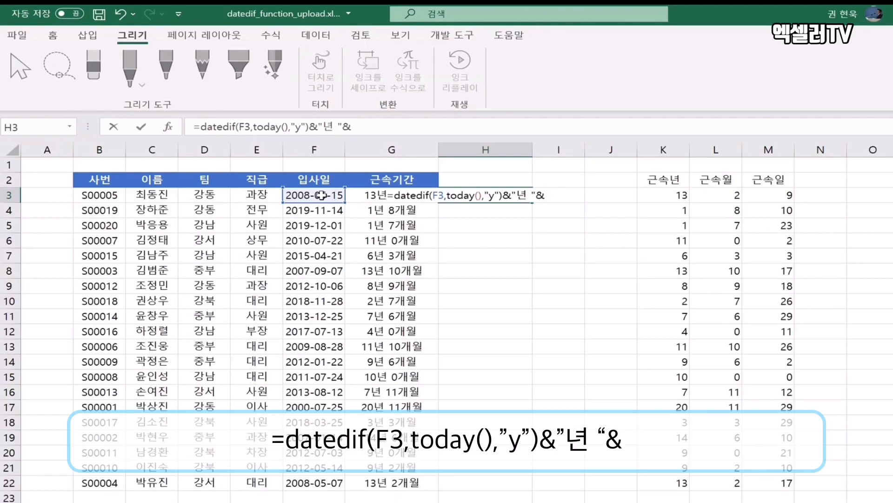
Complete the H3 formula with datedif(F3,today(),"ym")&"개월" and fill it down to H22
text(datedif)
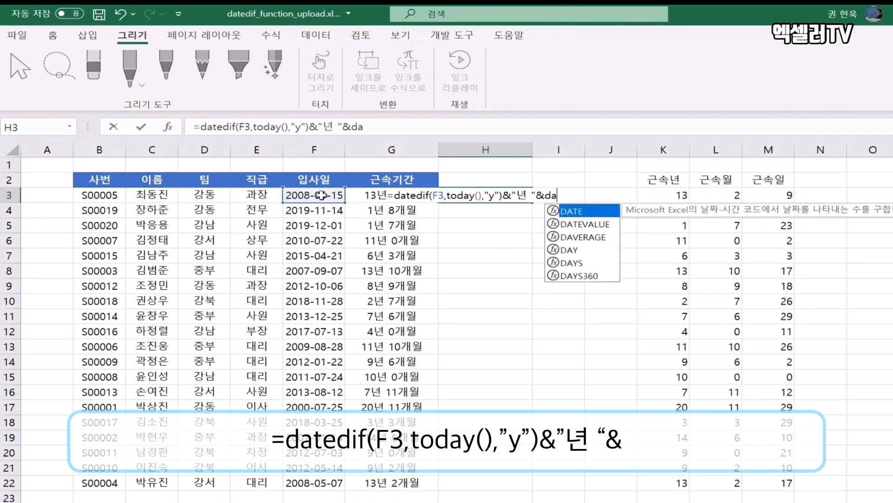
text(()
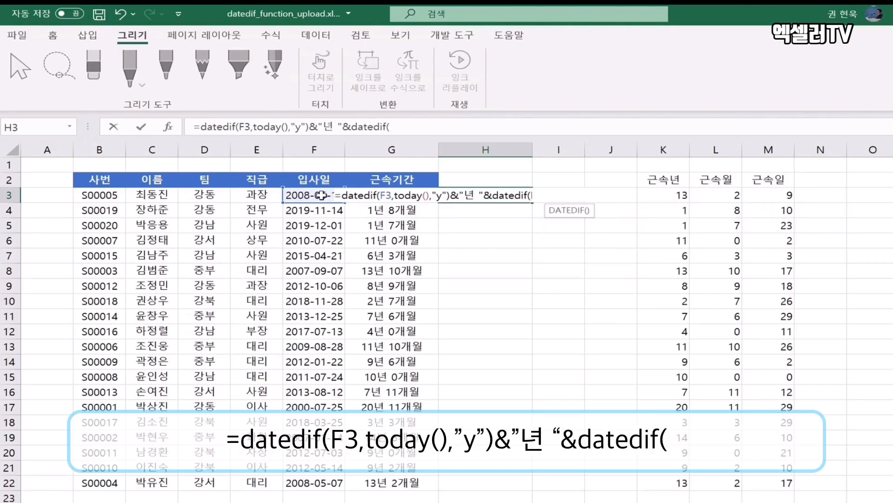
click(321, 195)
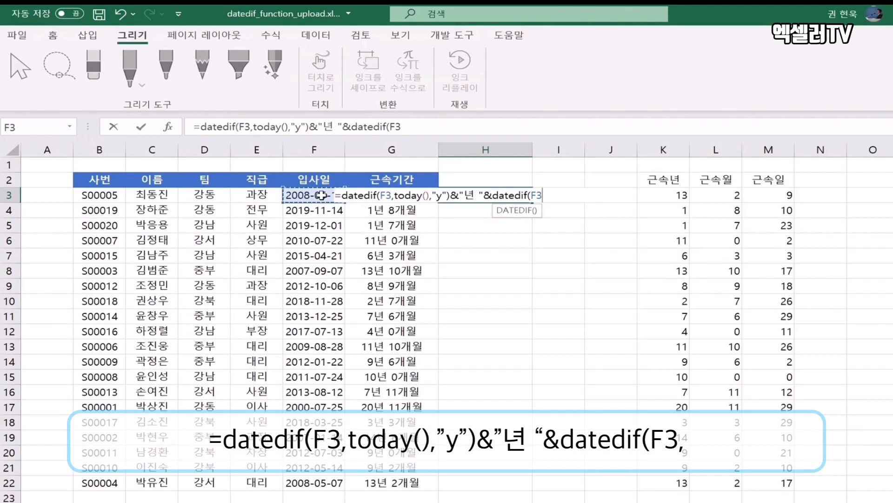
text(,today)
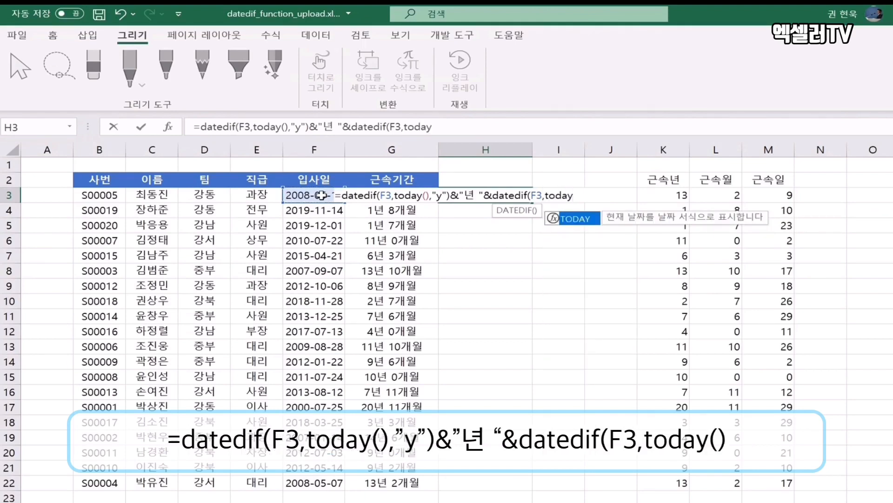
text(())
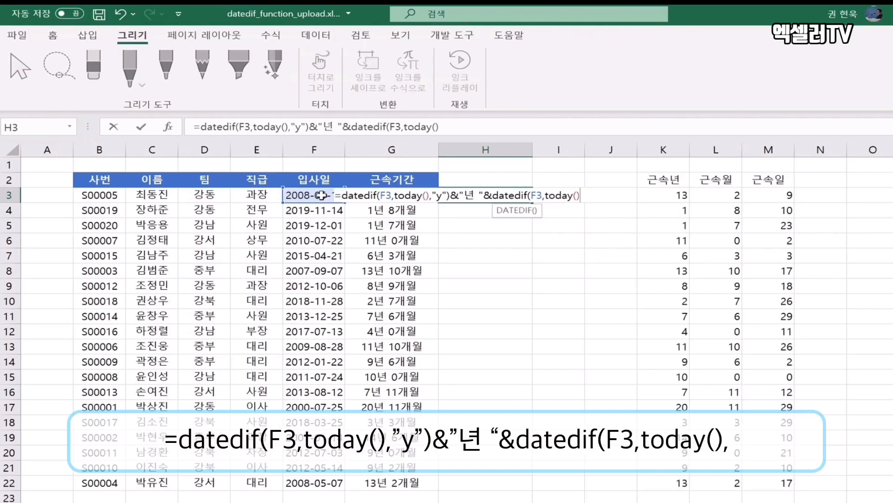
text(,"ym)
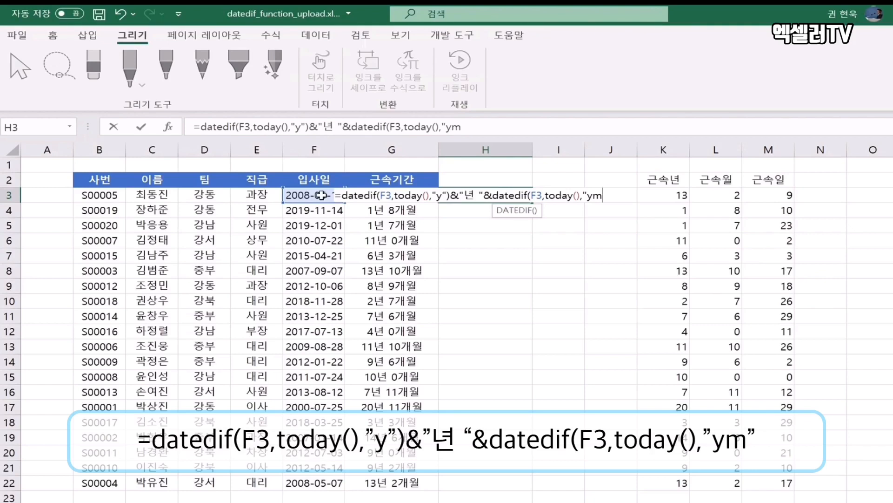
text("))
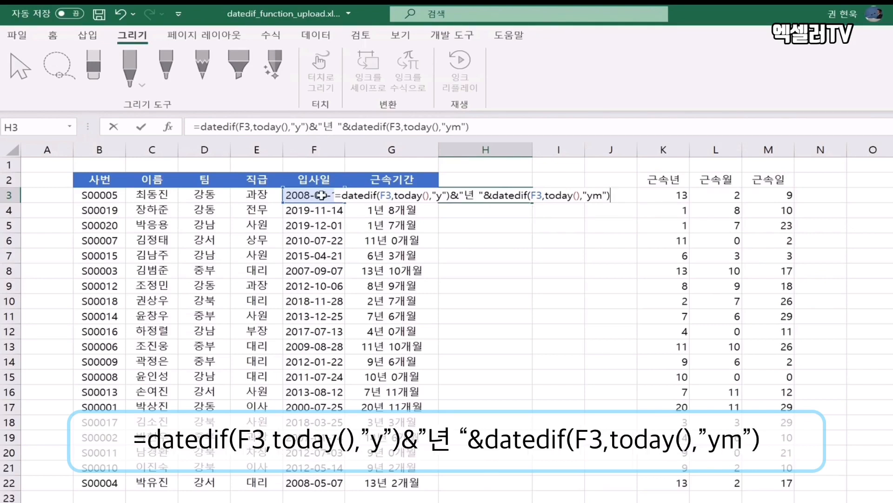
text(&")
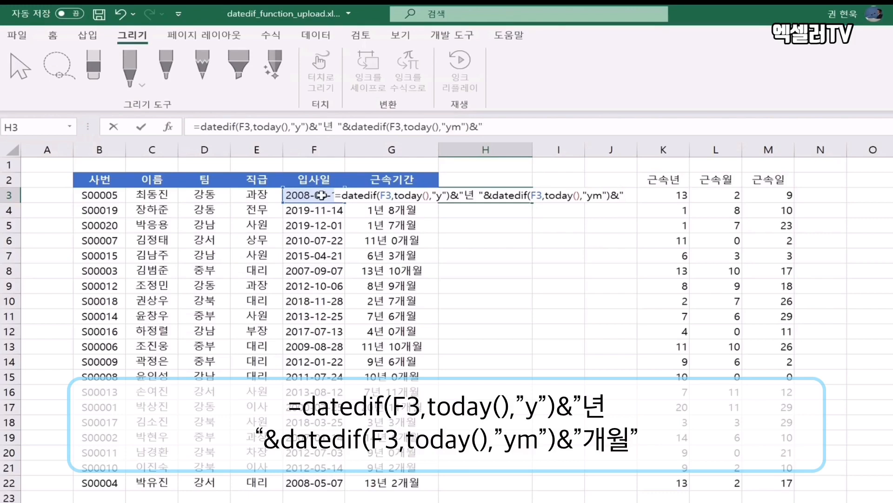
text(개월)
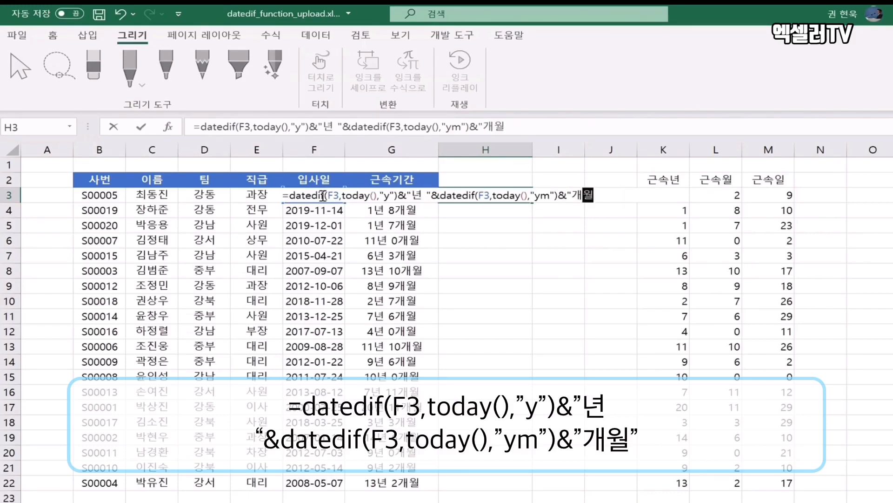
text(")
key(Return)
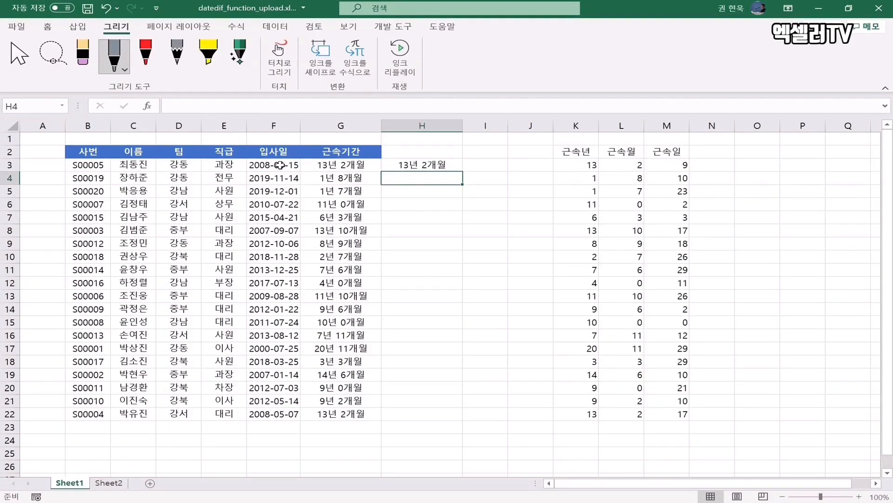
click(409, 164)
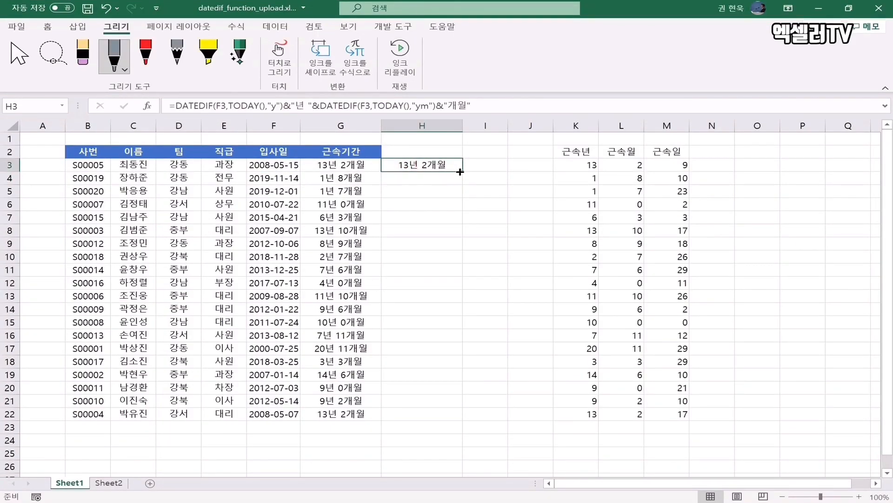
double_click(460, 172)
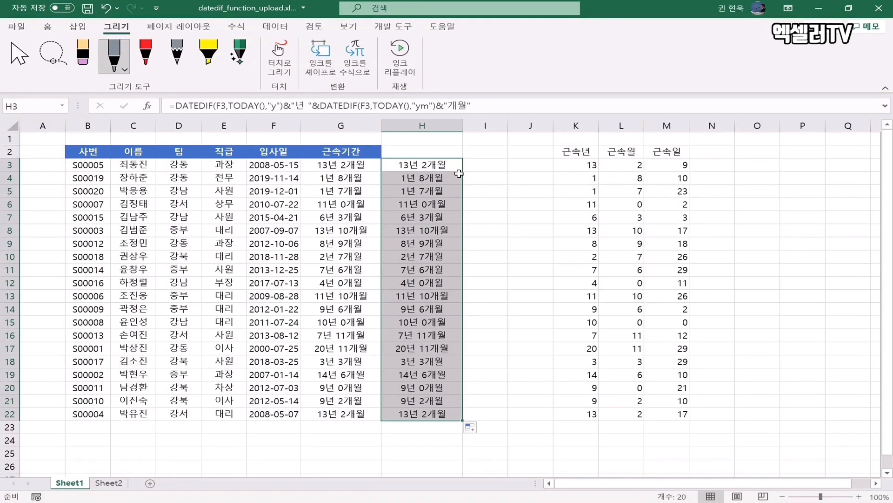
Compare the G3 and H3 formulas, test their dependence on the helper columns by deleting columns K to M, and undo the deletion
click(371, 167)
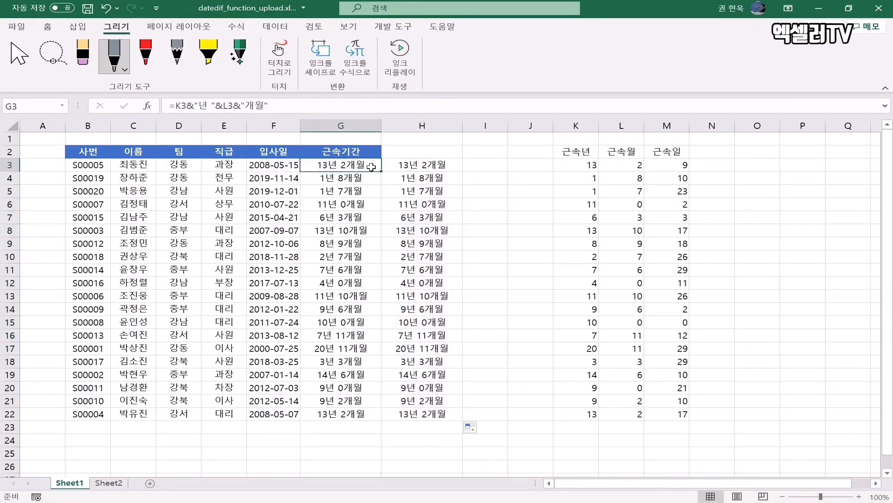
click(445, 167)
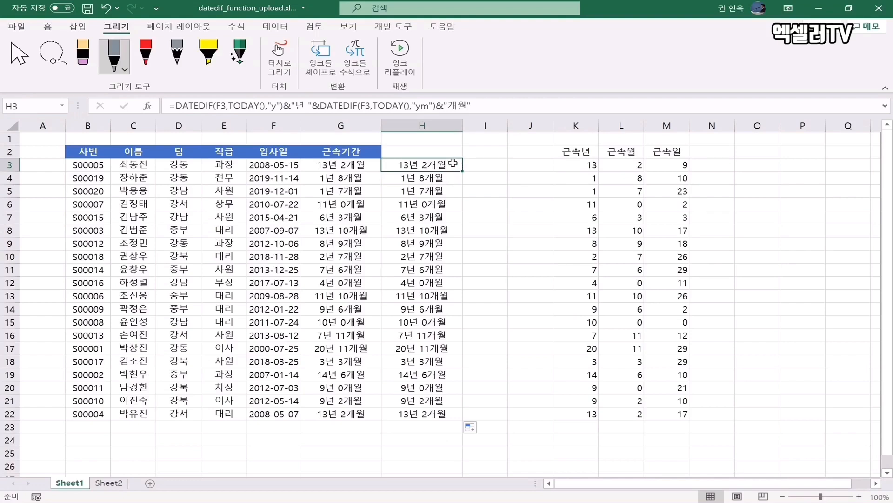
drag(570, 125, 672, 118)
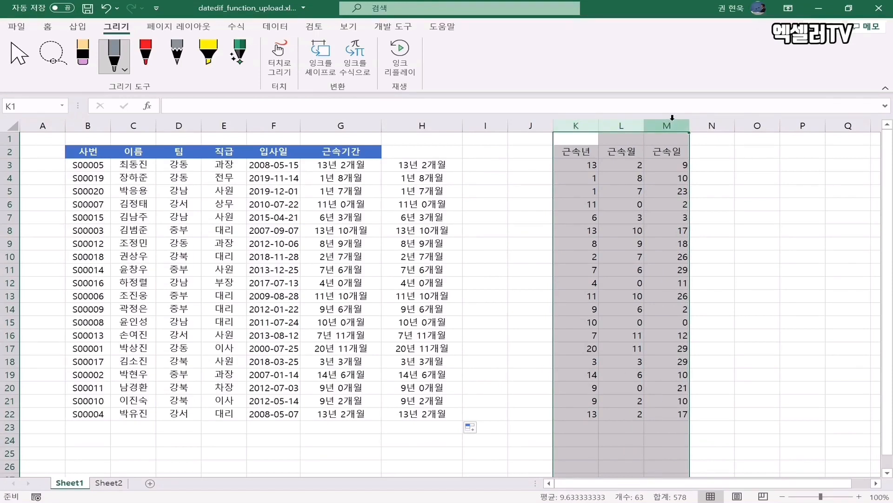
key(ctrl+minus)
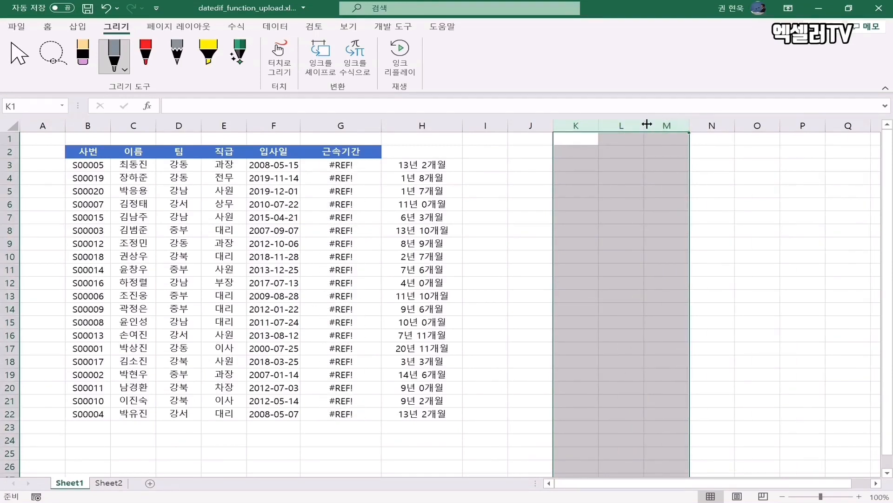
click(450, 162)
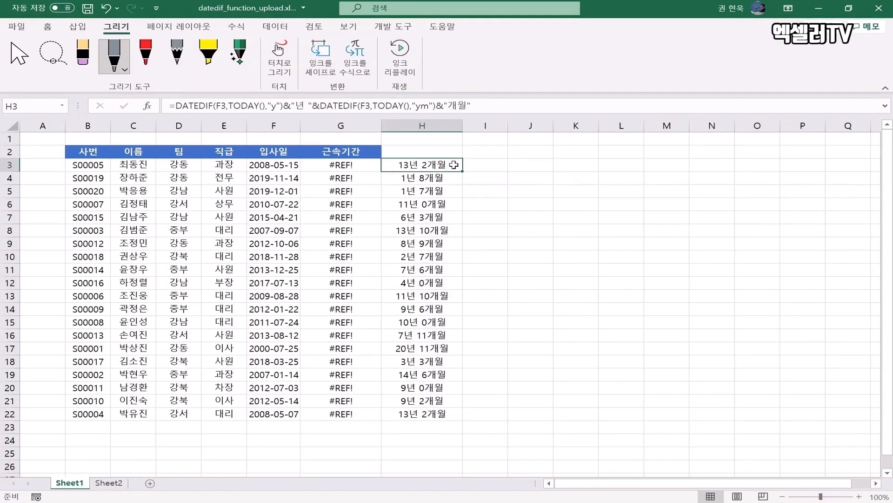
key(ctrl+z)
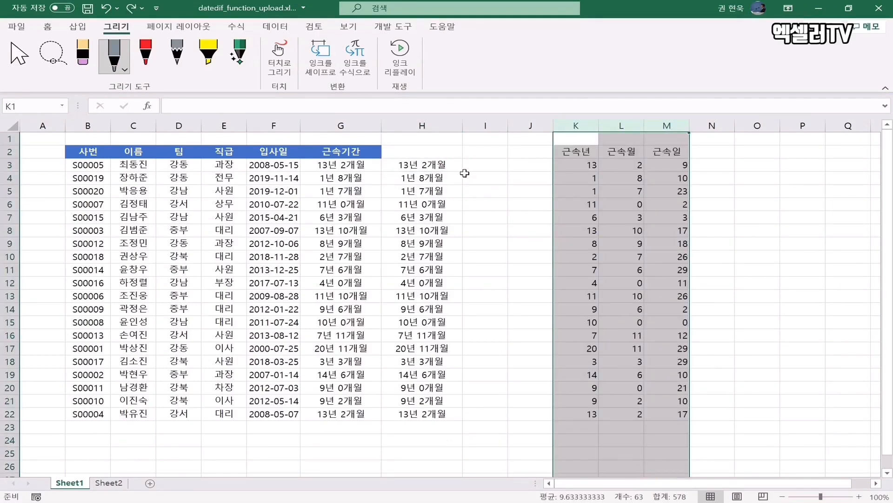
click(431, 166)
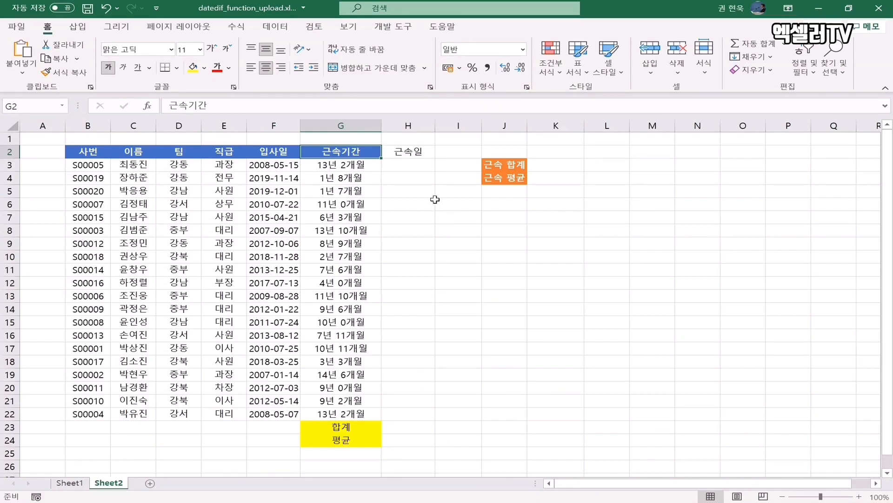
Enter =today()-F3 in H3 under 근속일 to calculate the first employee's days of service
click(422, 165)
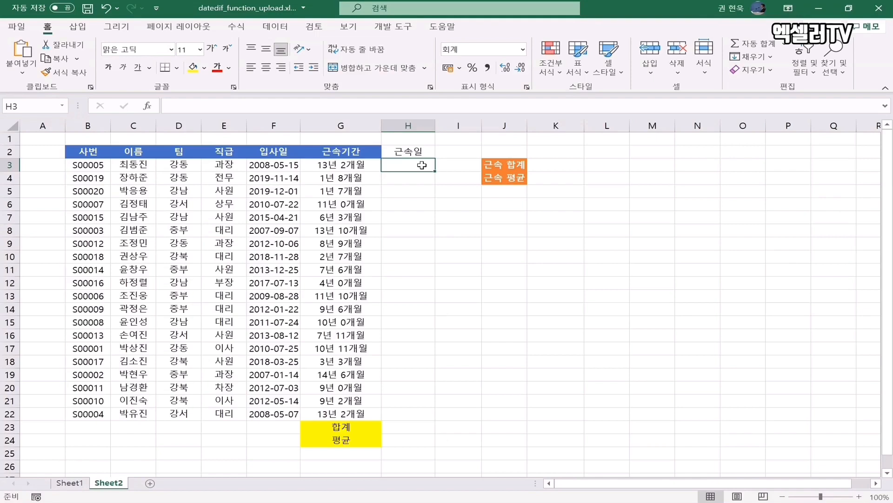
text(=)
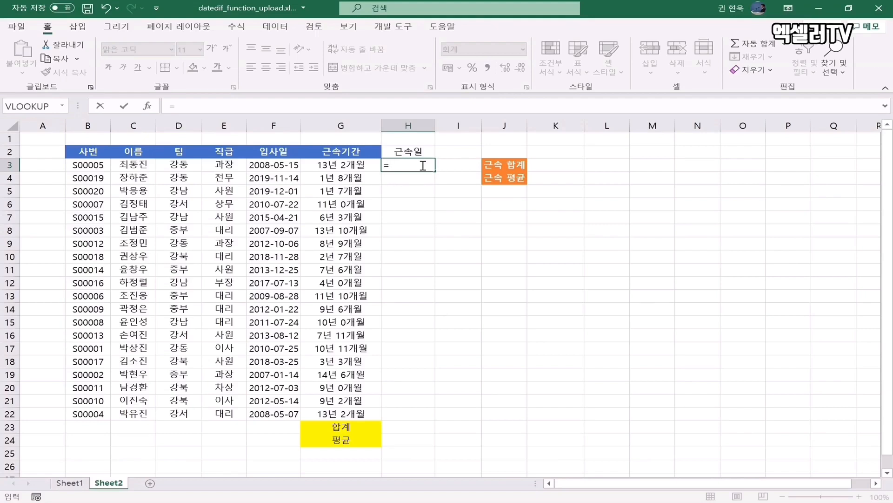
text(today)
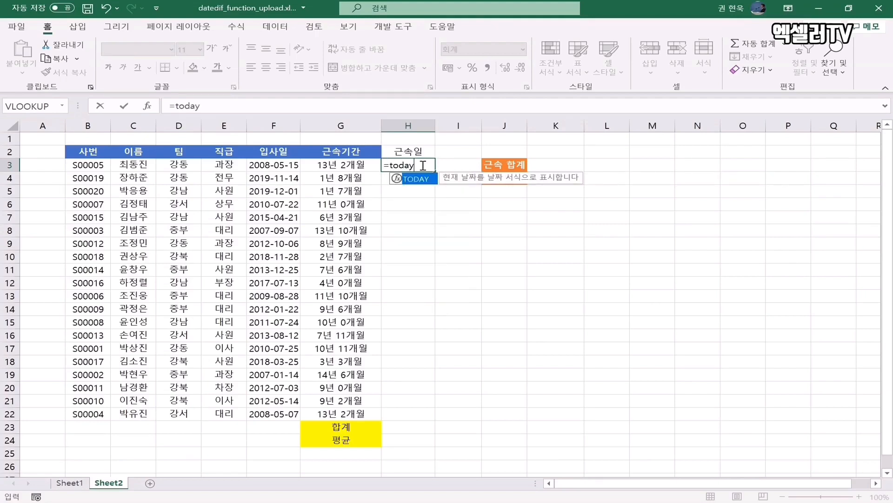
text(())
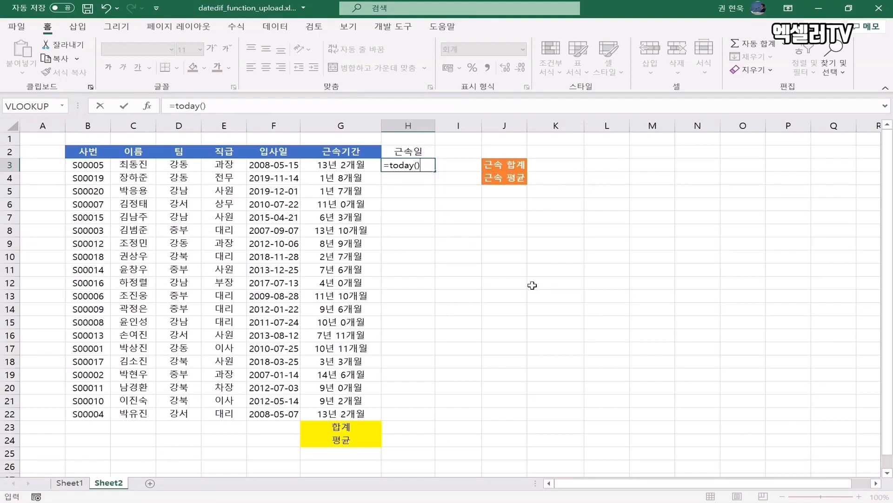
text(-)
click(273, 163)
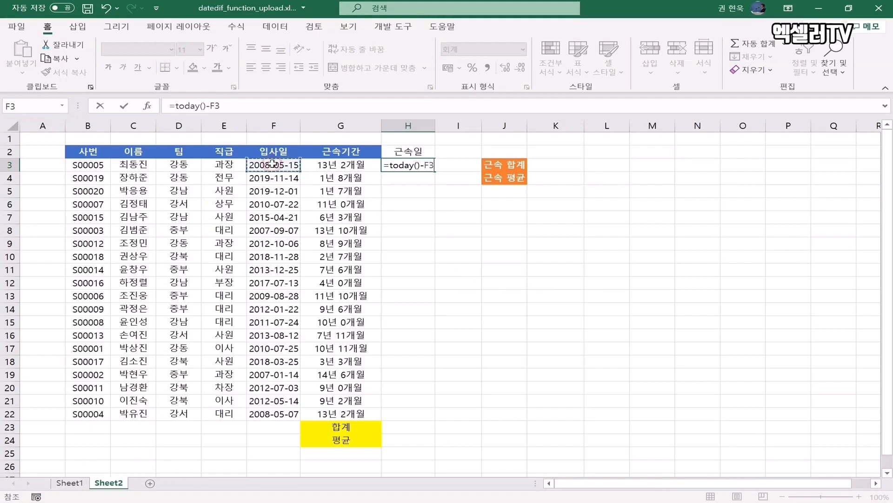
key(Return)
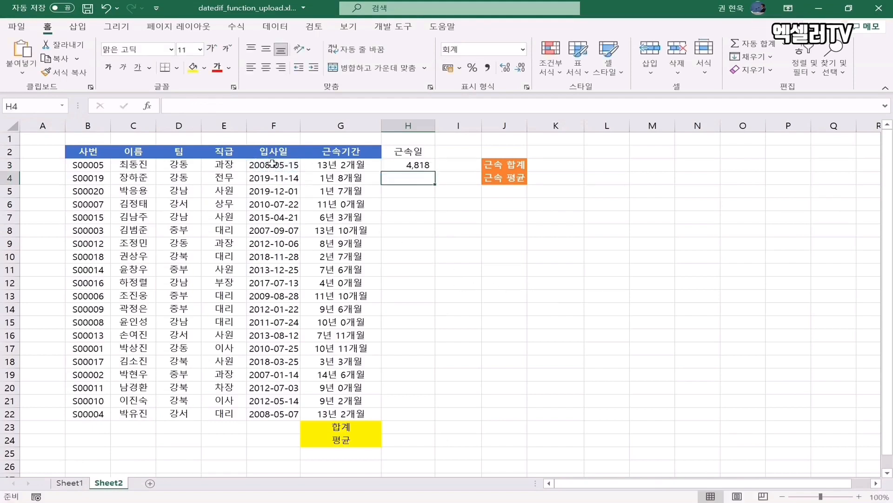
Add +1 to the H3 formula so that it reads =TODAY()-F3+1
click(390, 166)
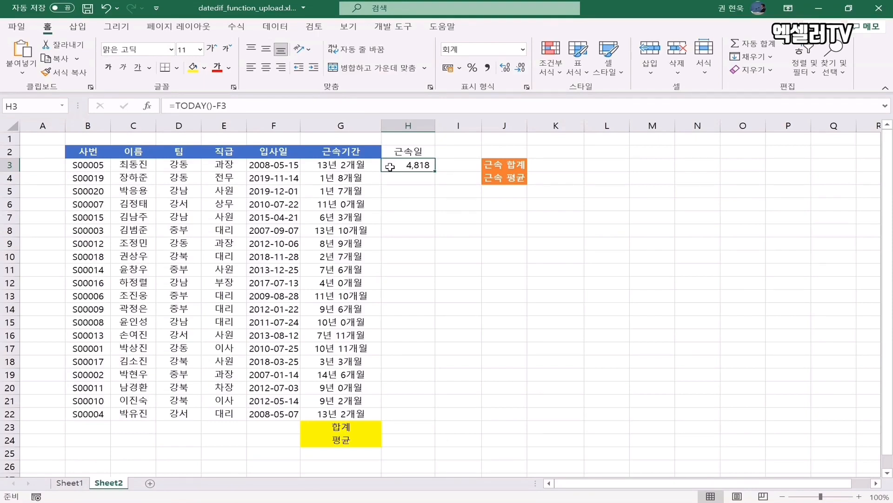
click(305, 105)
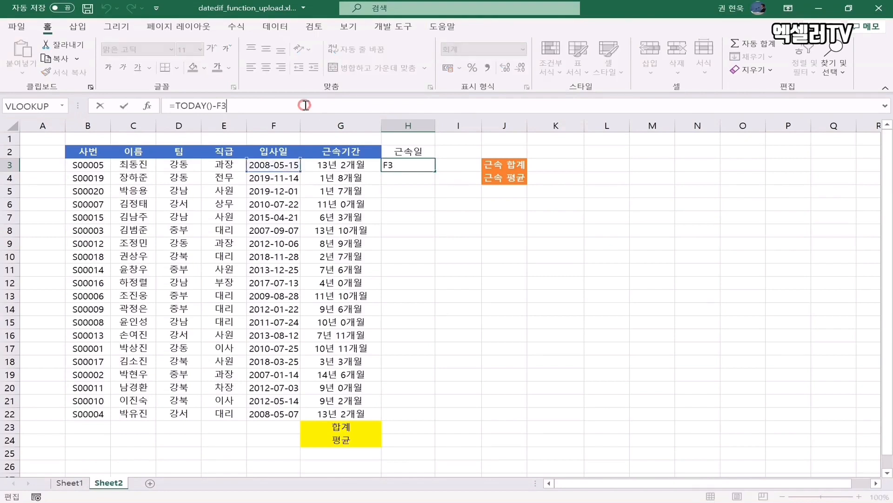
text(+1)
key(Return)
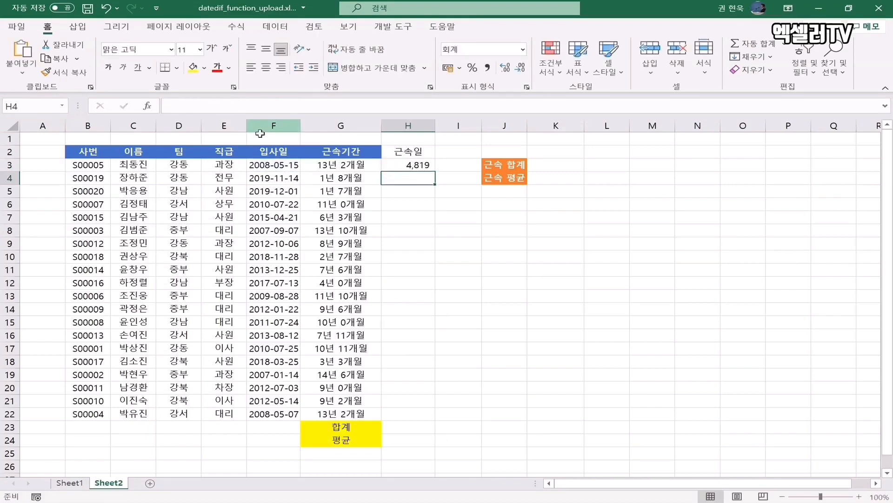
Fill the H3 formula down the 근속일 column and clear the unwanted copies in H23:H24
click(411, 167)
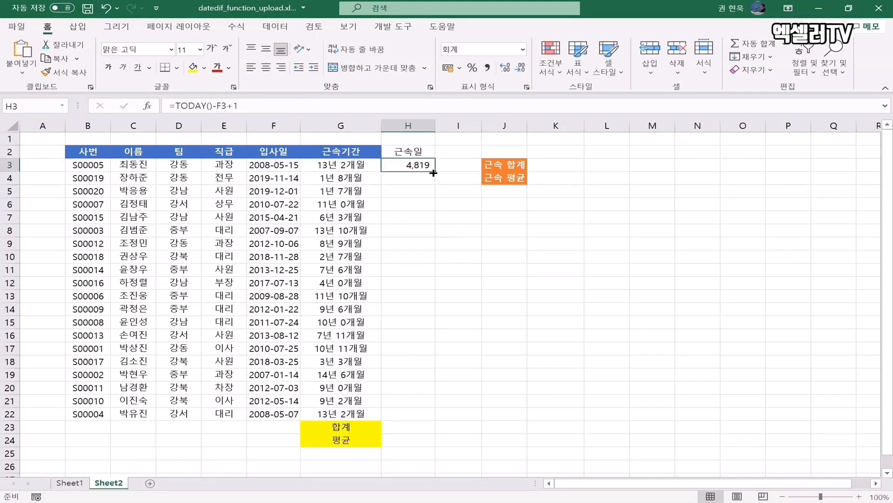
double_click(434, 172)
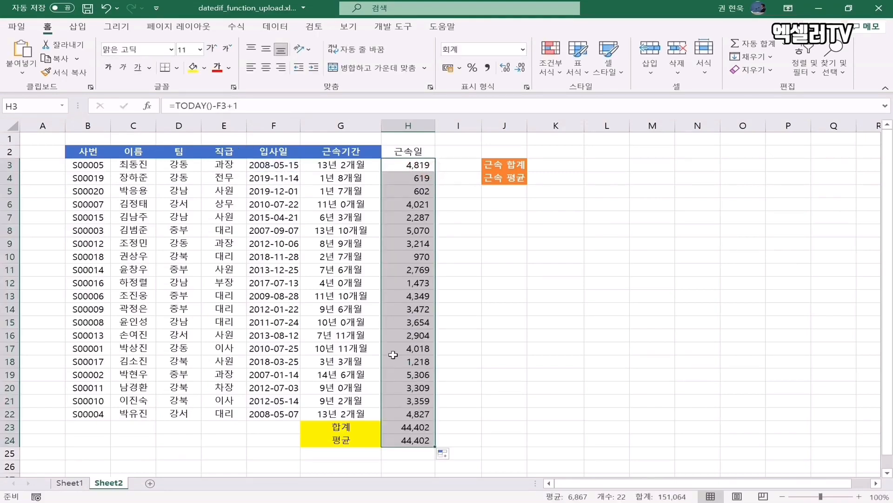
drag(413, 422, 413, 437)
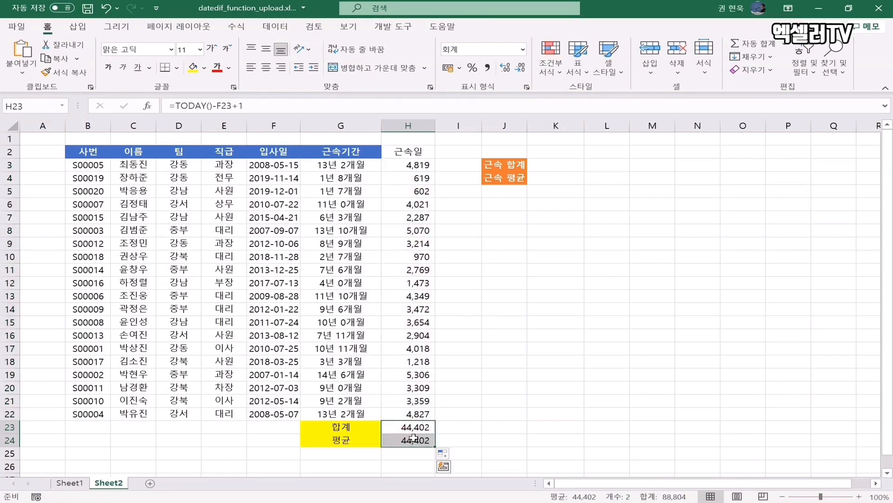
key(Delete)
Total the days of service in H23, beside 합계, with SUM over H3:H22
click(420, 427)
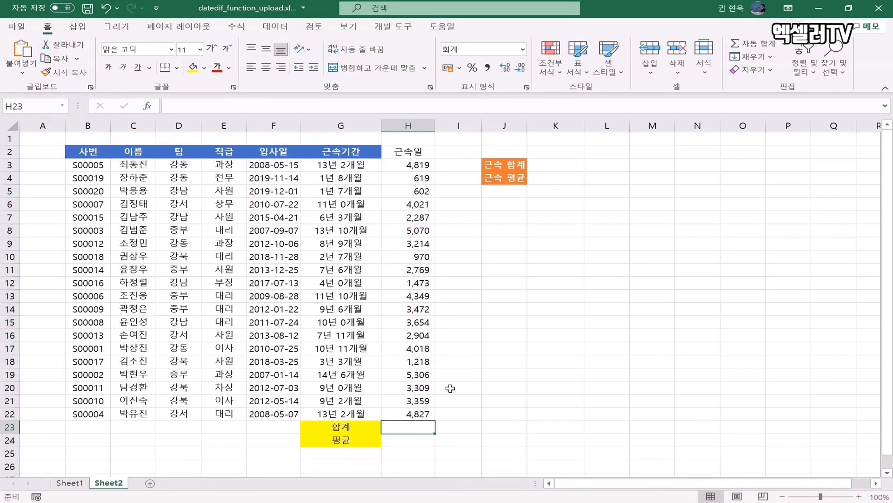
text(=sum()
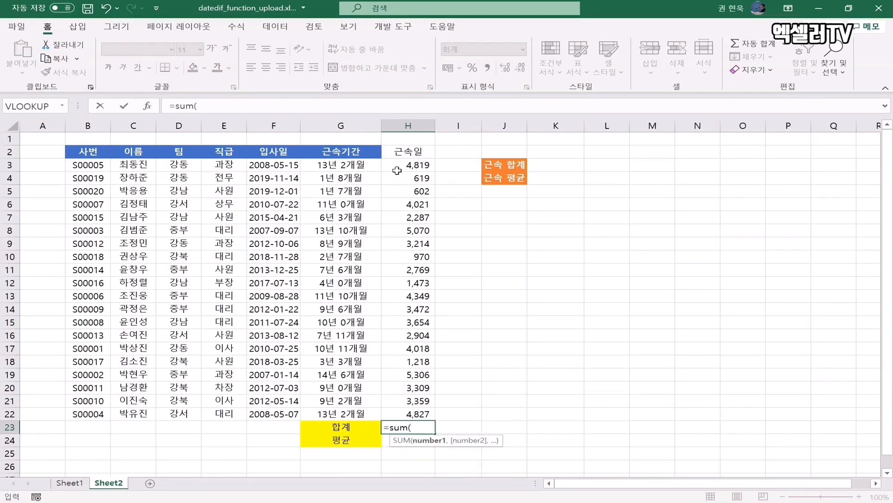
drag(398, 168, 395, 415)
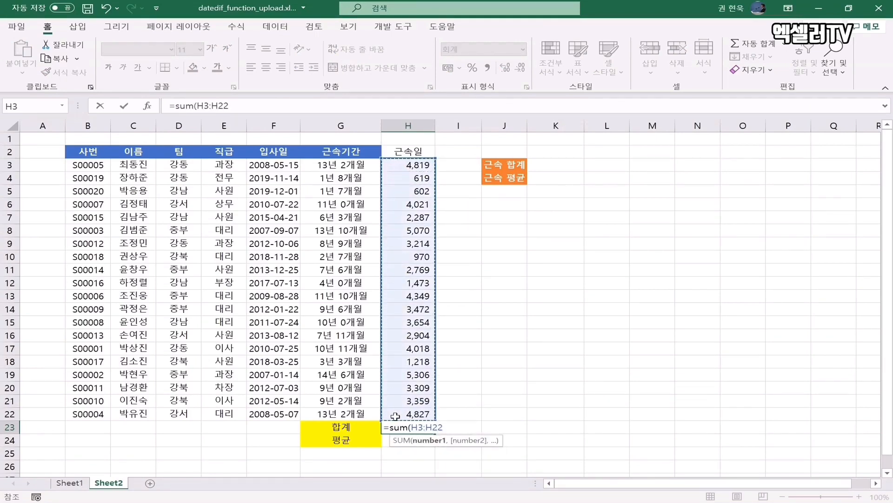
key(Return)
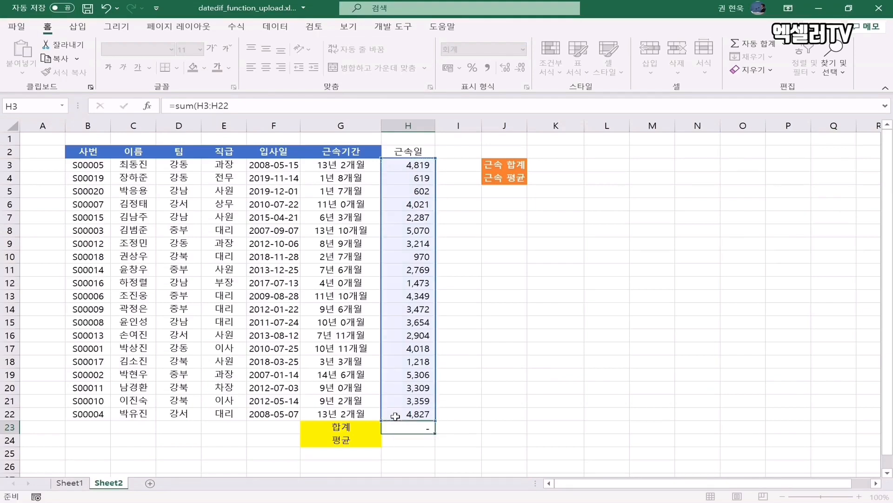
Average the days of service in H24, beside 평균, with AVERAGE over H3:H22
text(=)
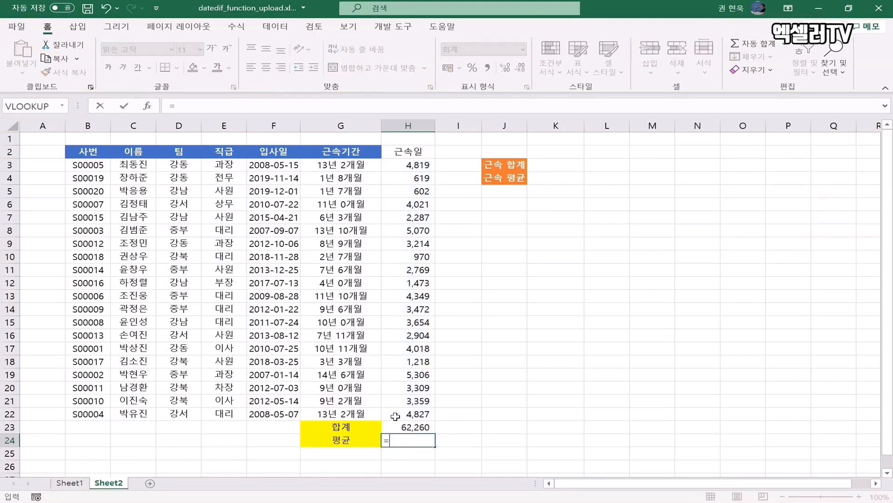
text(a)
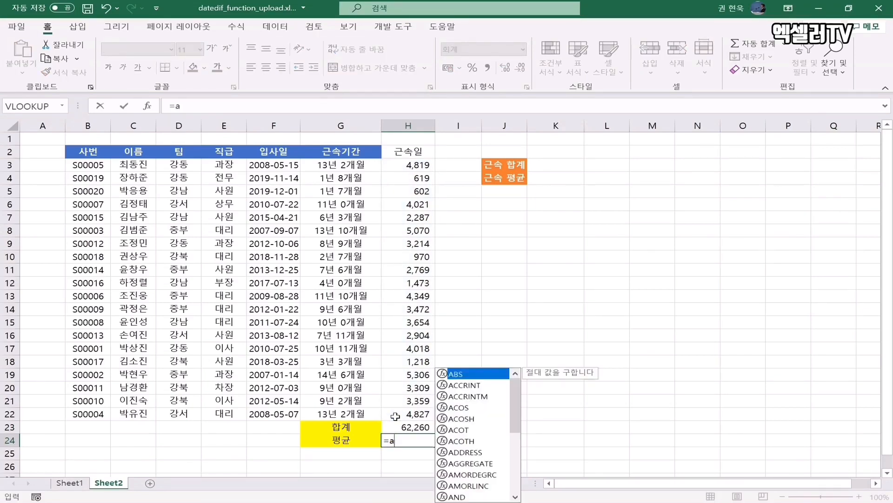
text(verage()
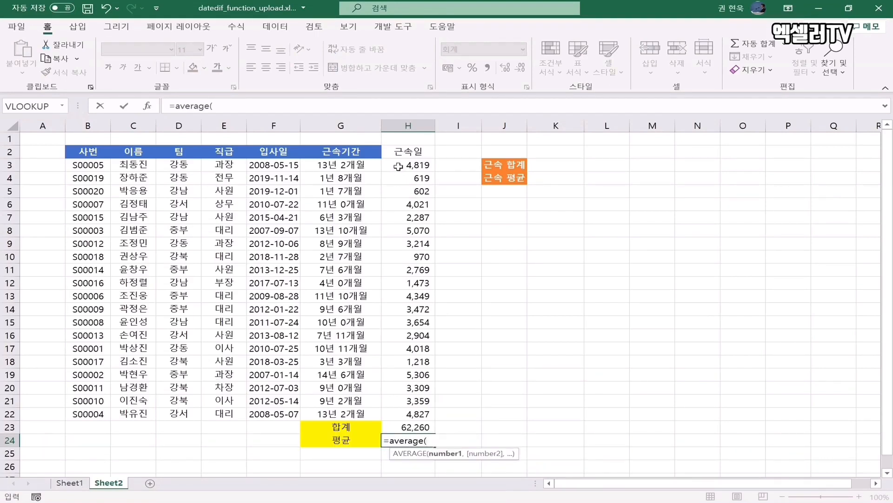
drag(398, 168, 401, 409)
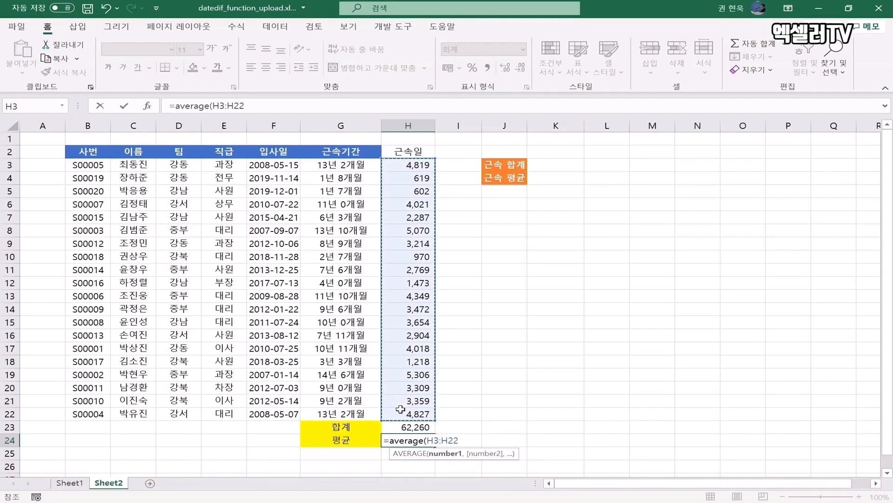
key(Return)
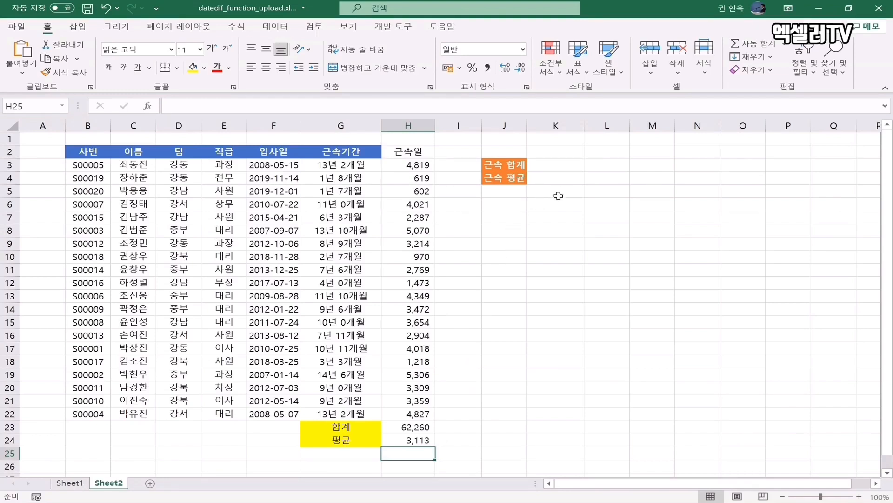
Begin the 근속 합계 formula in K3 with the years part =datedif(1,H23+1,"y")
click(563, 166)
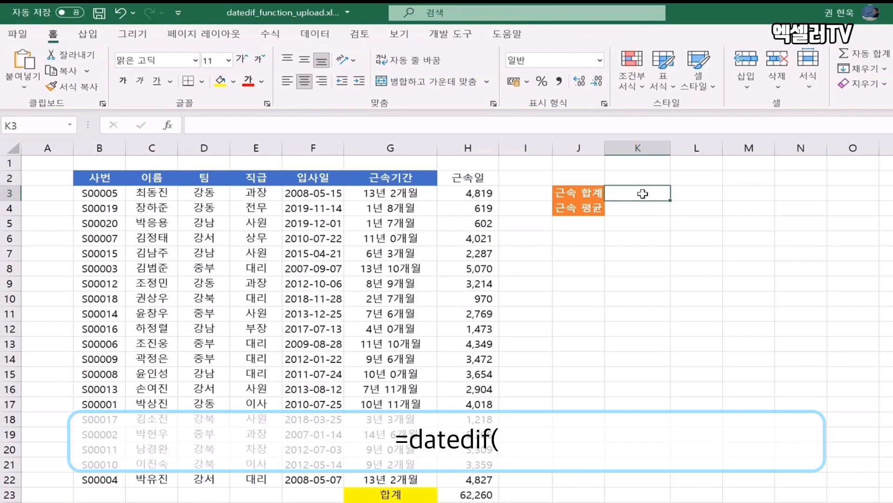
text(=d)
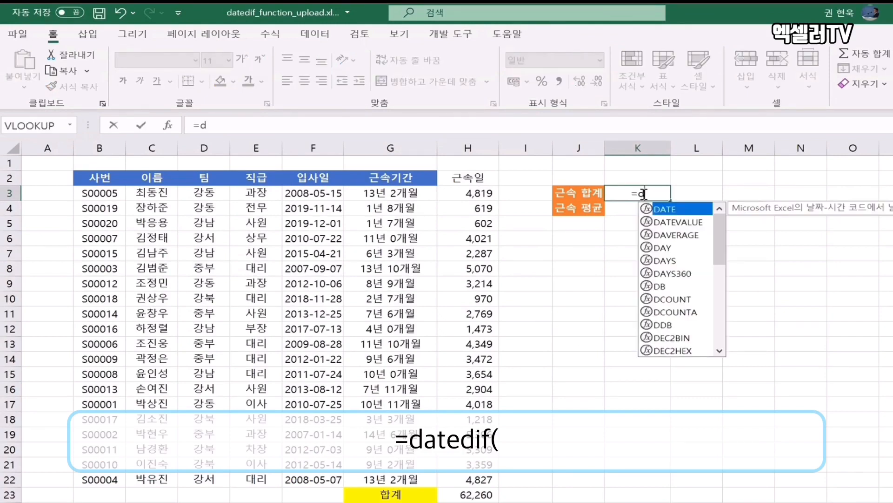
text(atedif()
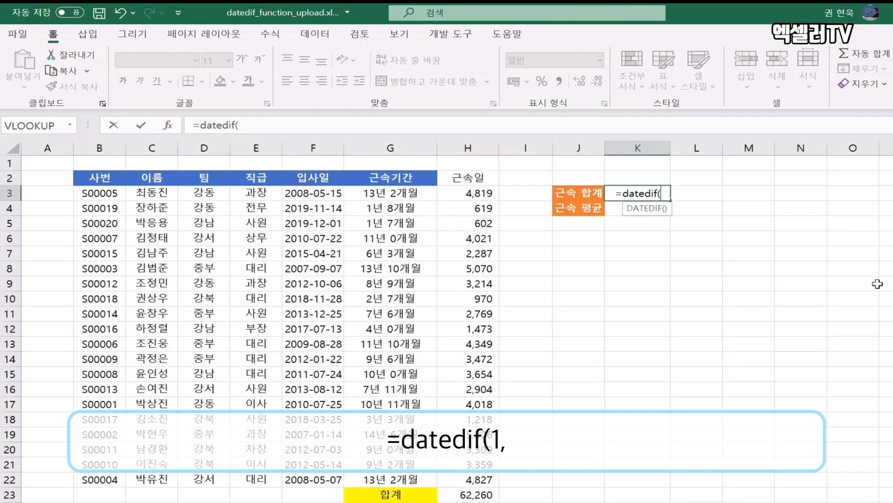
text(1)
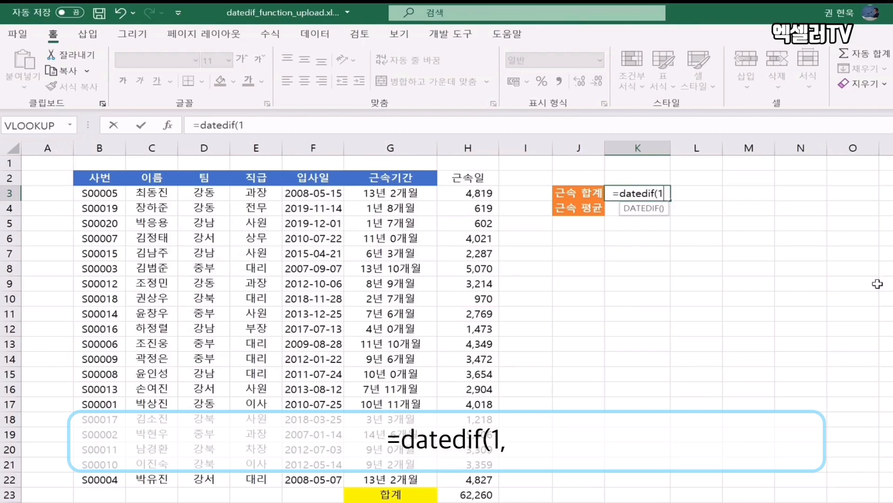
text(,)
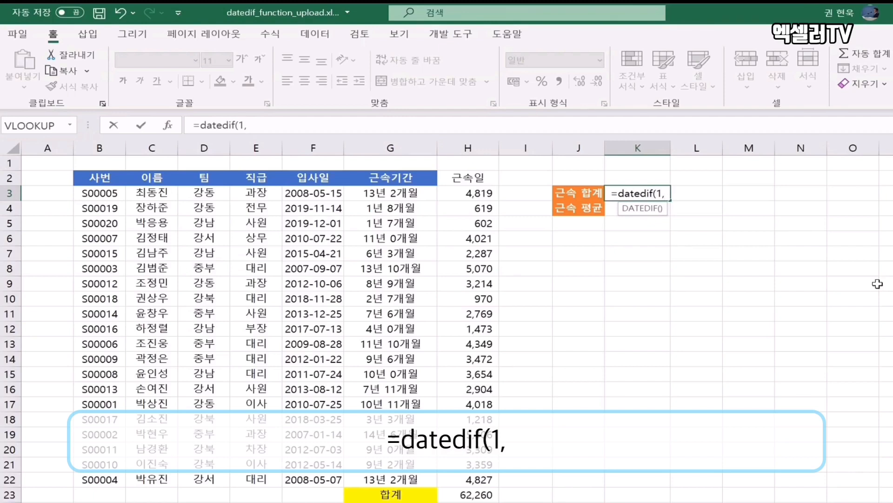
click(479, 495)
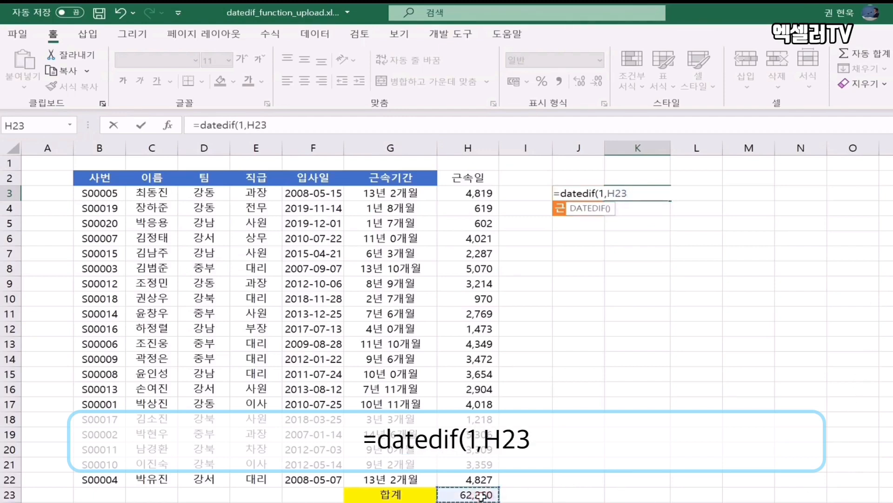
text(+)
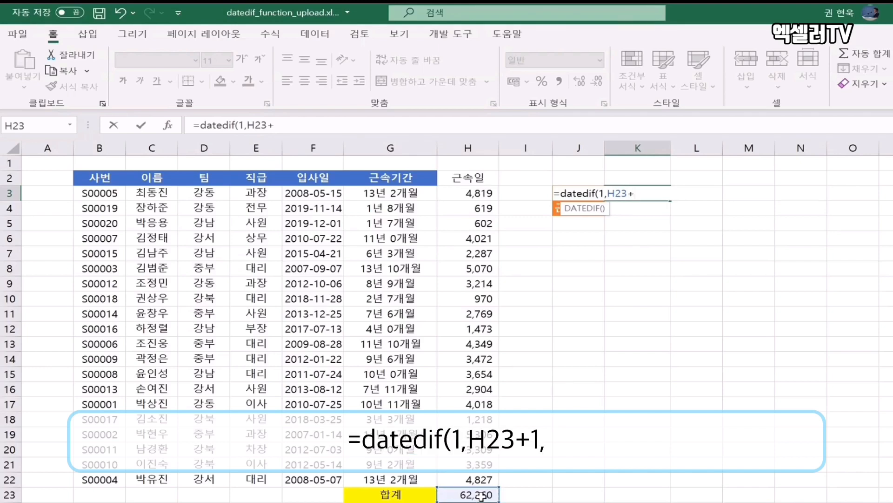
text(1,)
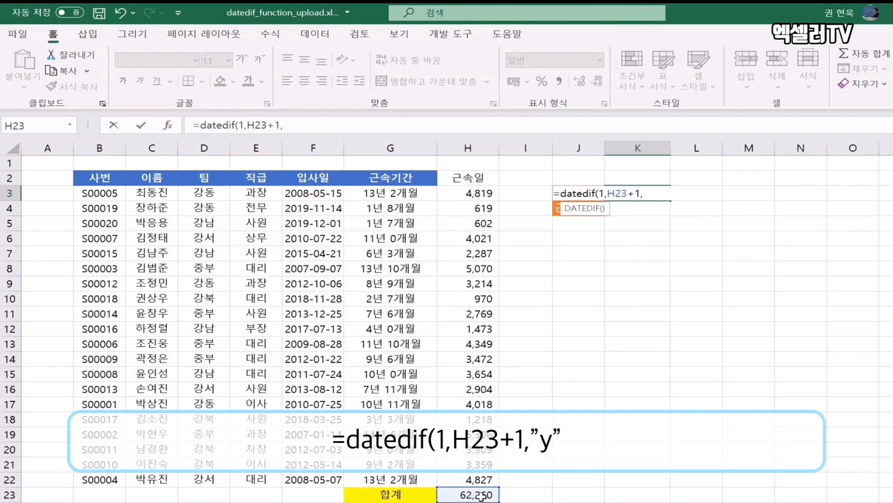
text("y")
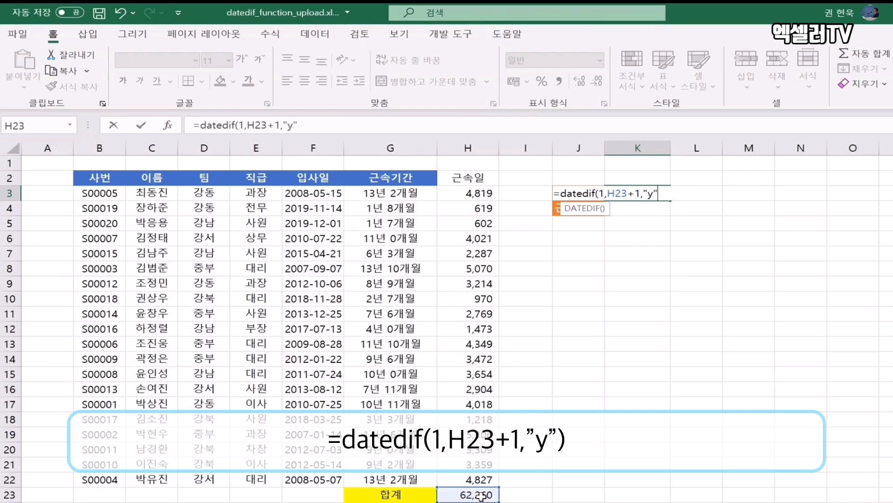
text())
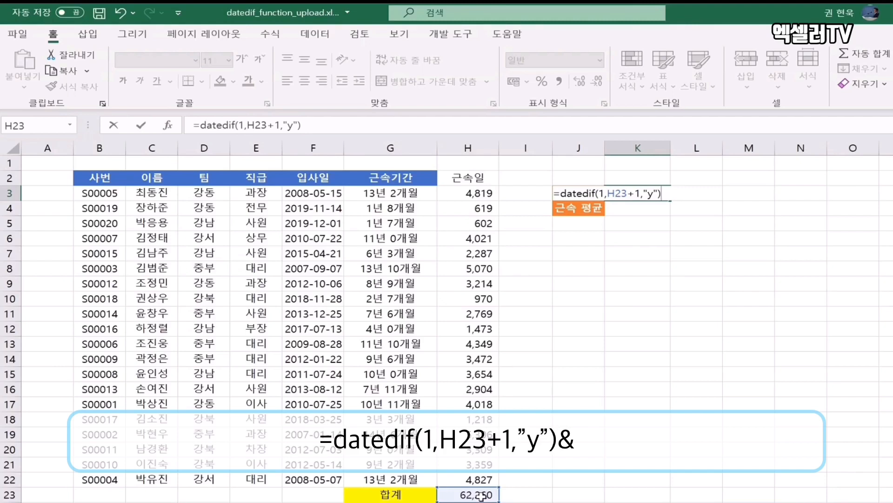
Append the year unit text &"년 "& to the years part of the 근속 합계 formula in K3
text(&"년 )
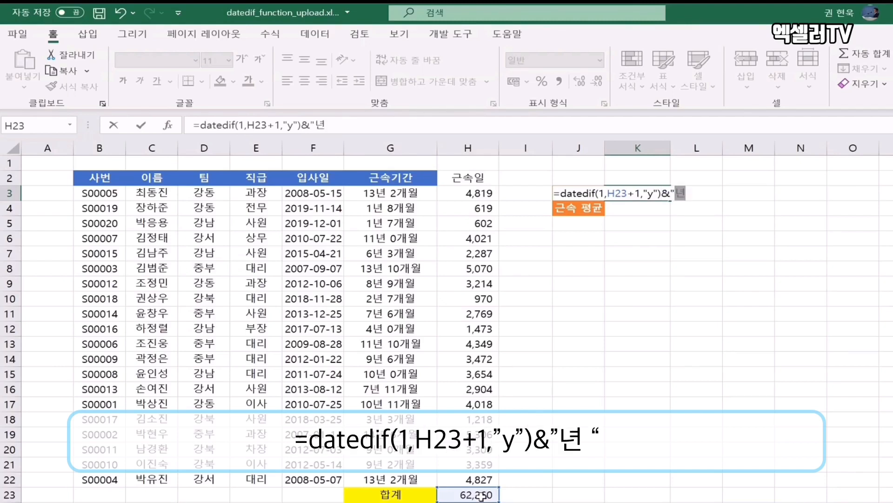
text(")
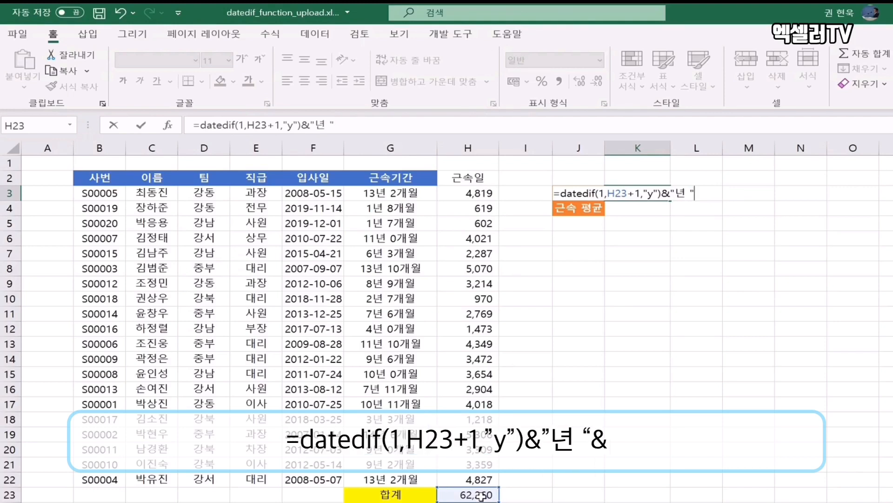
text(&)
Complete the 근속 합계 formula in K3 with the months part datedif(1,H23+1,"ym")&"개월"
text(datedif)
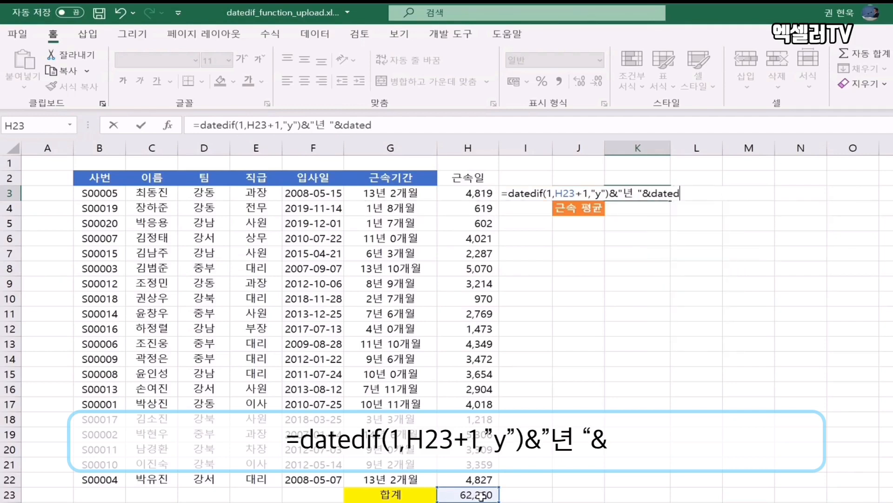
text(()
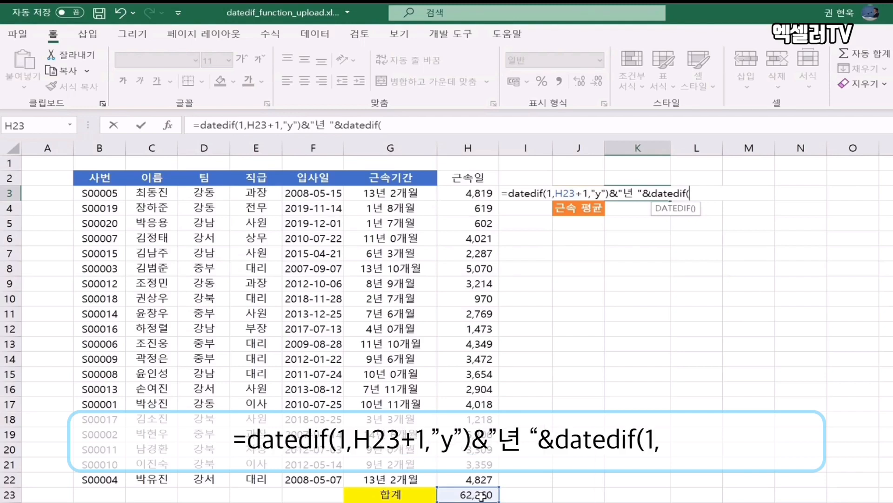
text(1,)
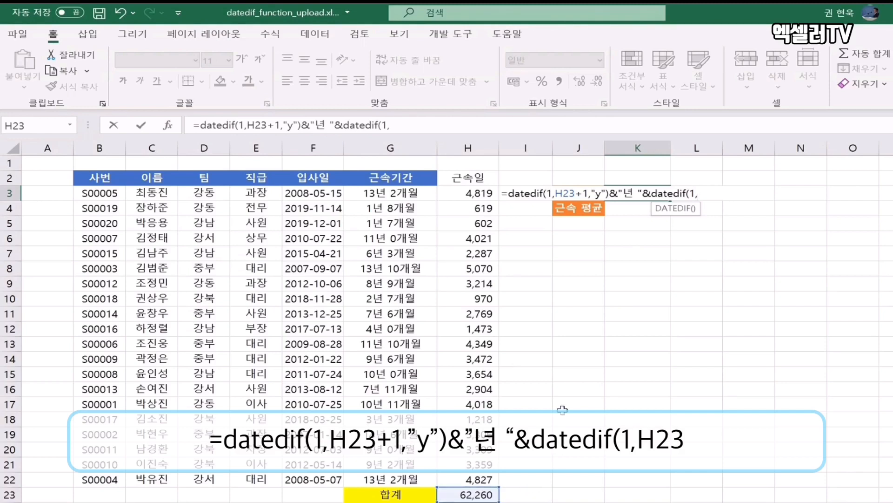
click(461, 494)
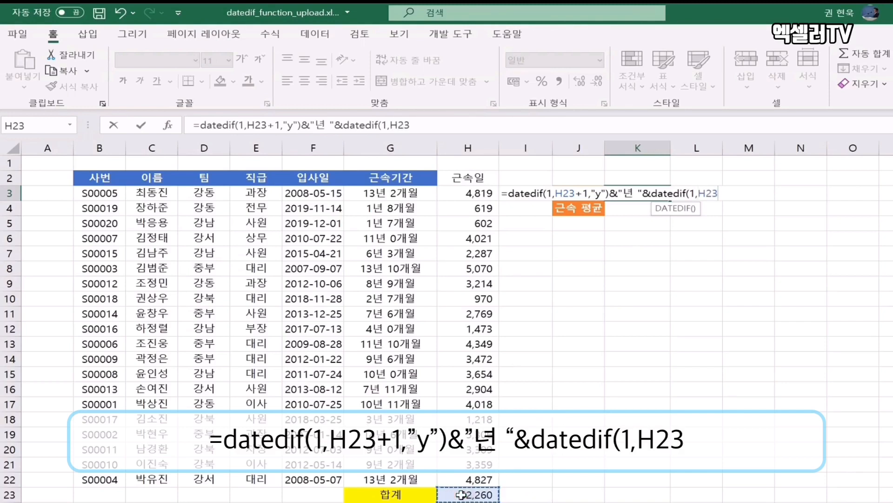
text(+1)
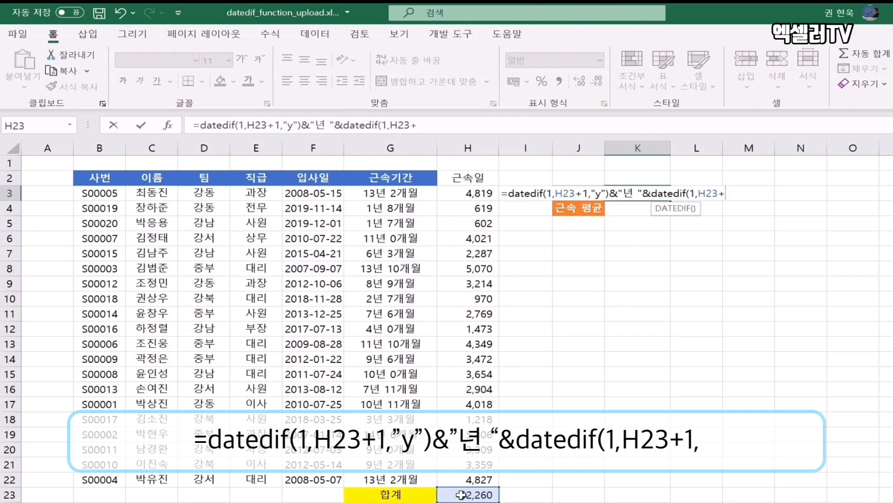
text(,")
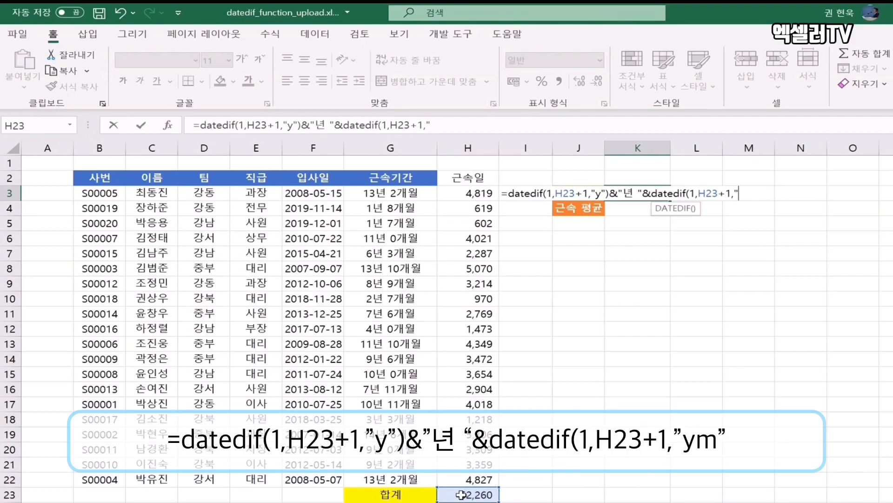
text(ym)
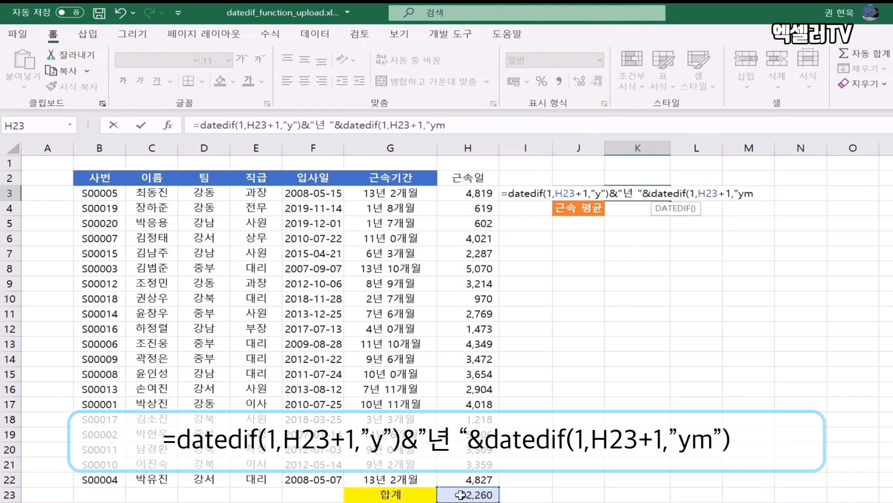
text("))
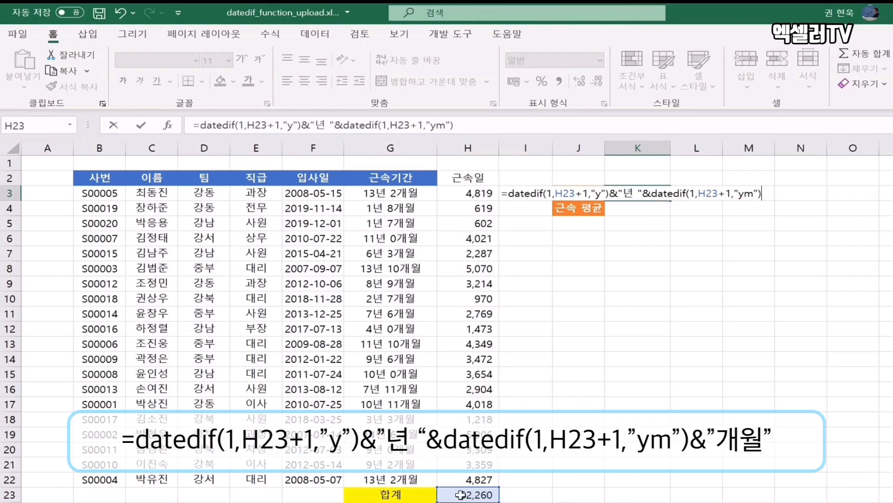
text(&"개월)
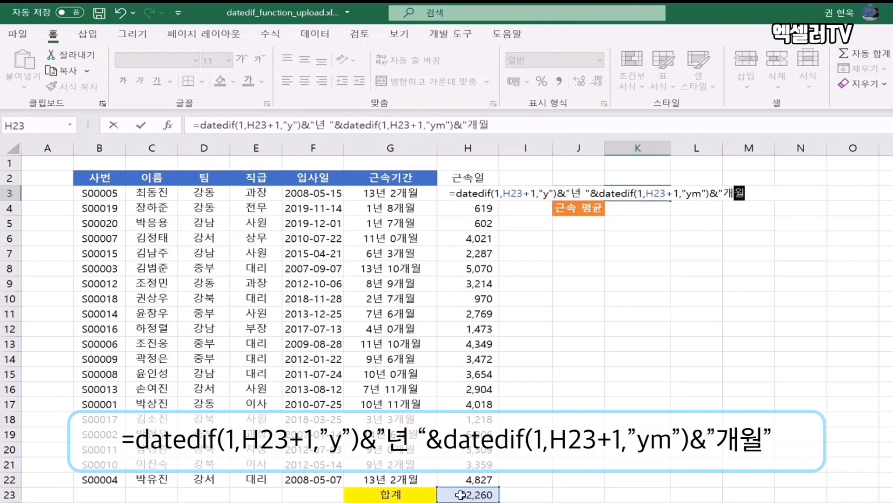
text(")
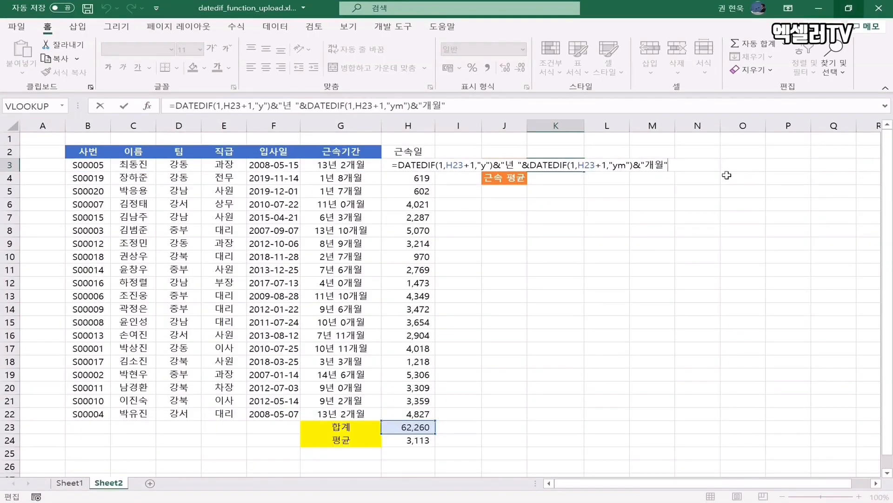
key(Return)
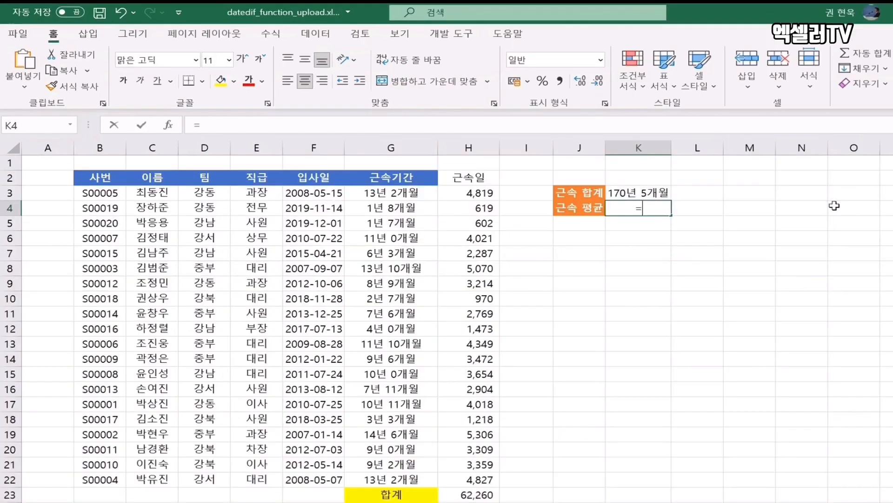
Begin the 근속 평균 formula in K4 with the years part =datedif(1,H24+1,"y")&"년 "&
text(=)
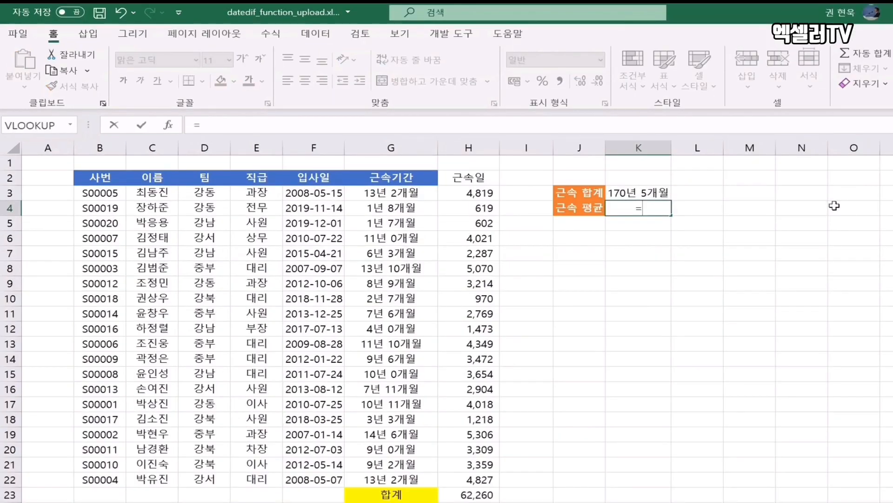
text(dat)
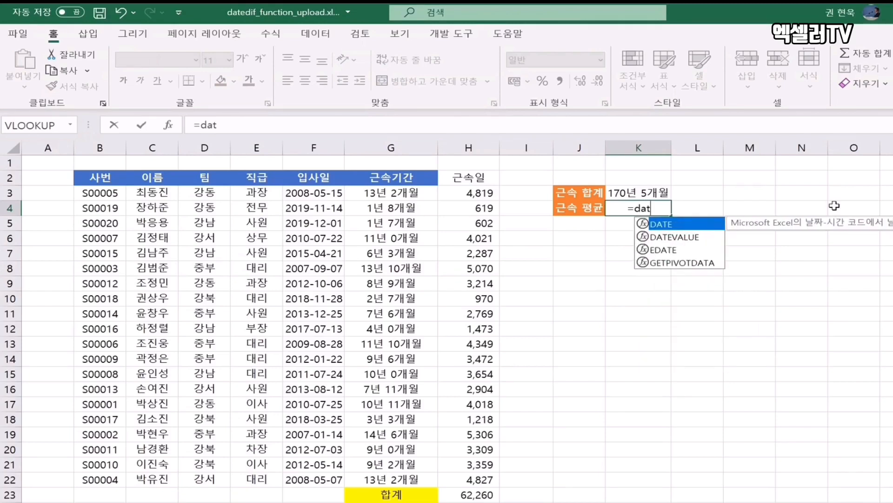
text(edif()
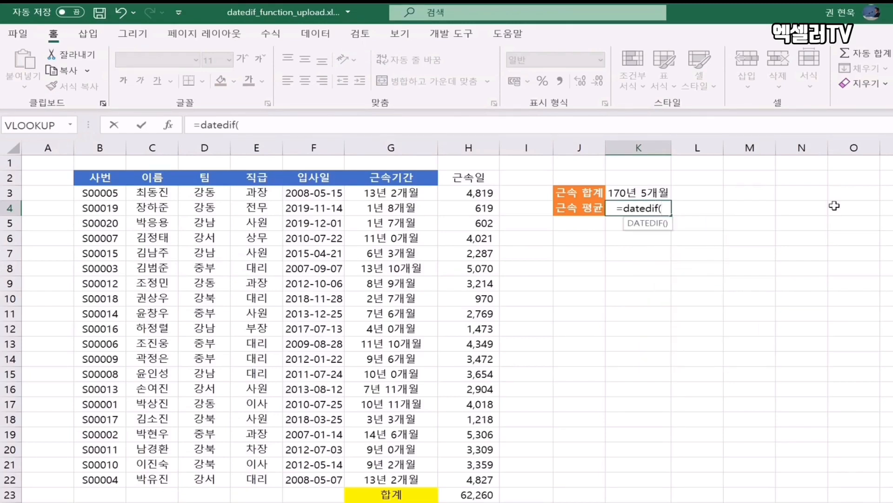
text(1)
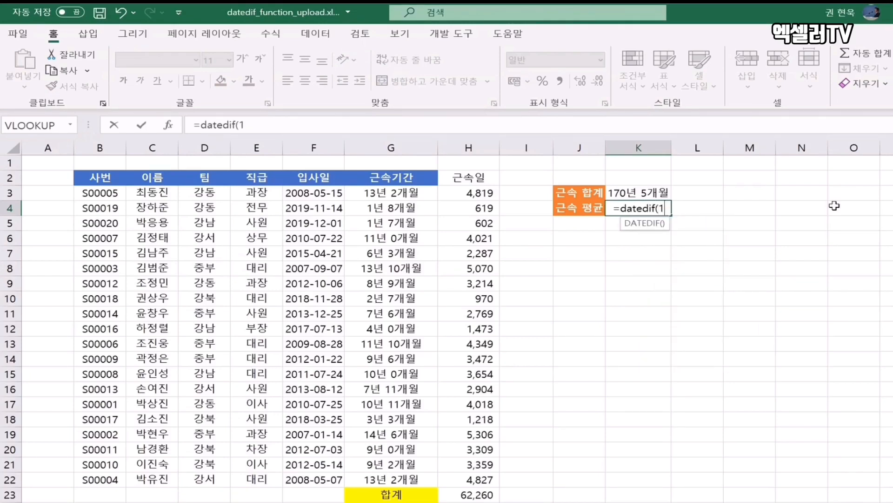
text(,)
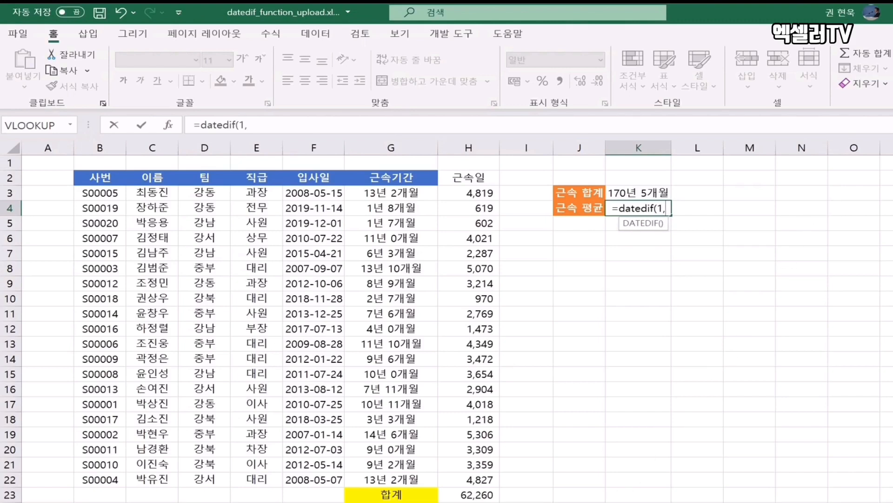
click(468, 502)
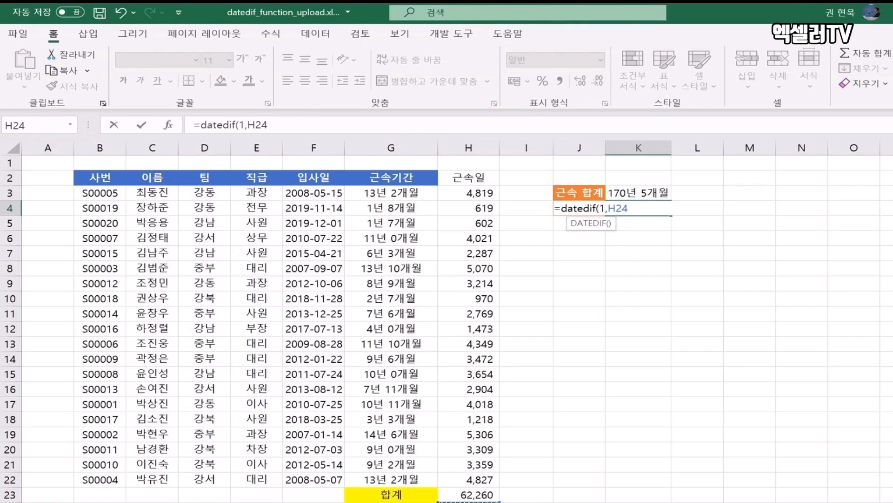
text(+)
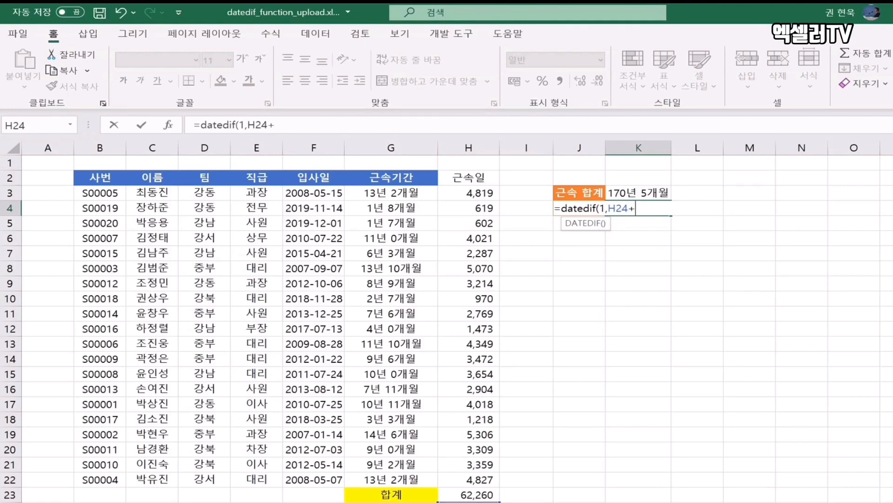
text(1,"y"))
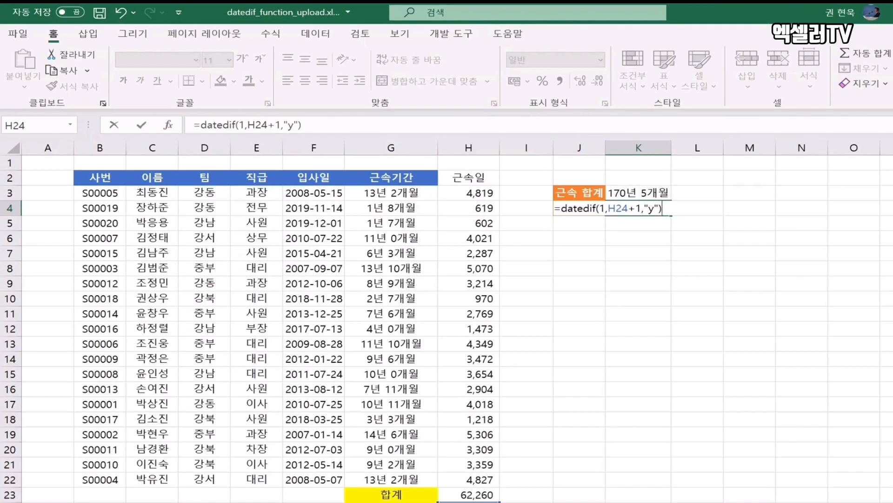
text(&"년 "&)
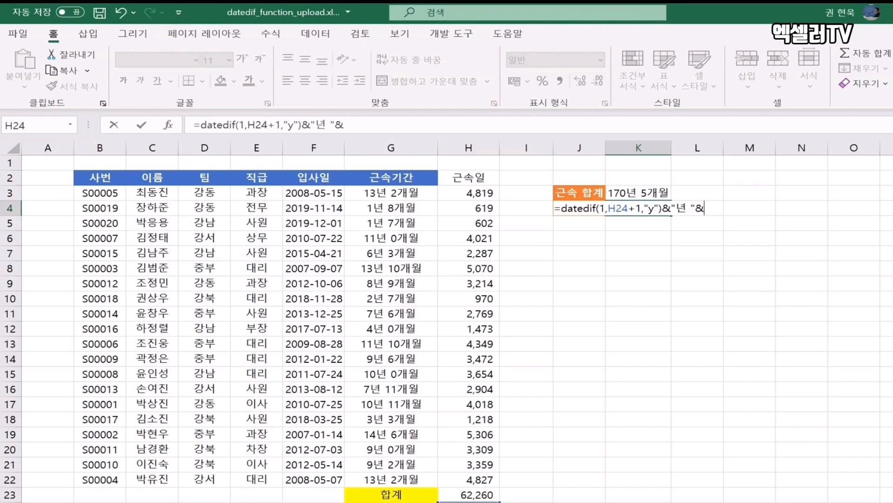
Complete the 근속 평균 formula in K4 with the months part datedif(1,H24+1,"ym")&"개월"
text(datedif)
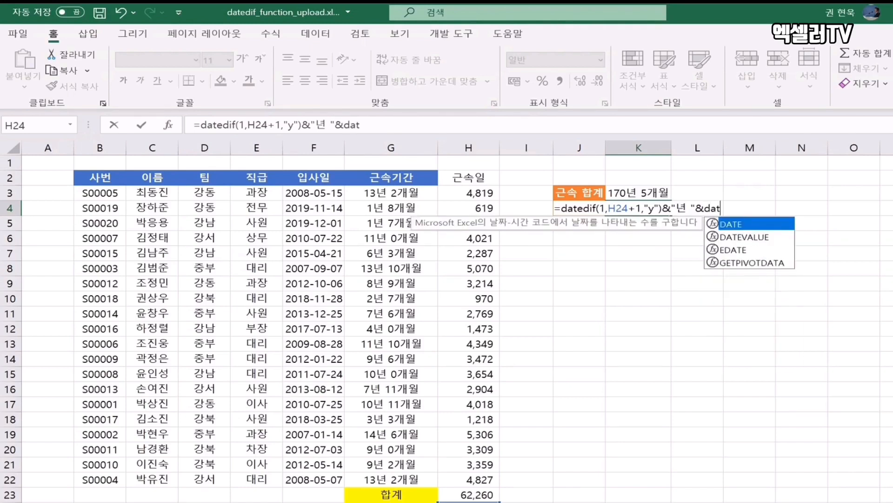
text(()
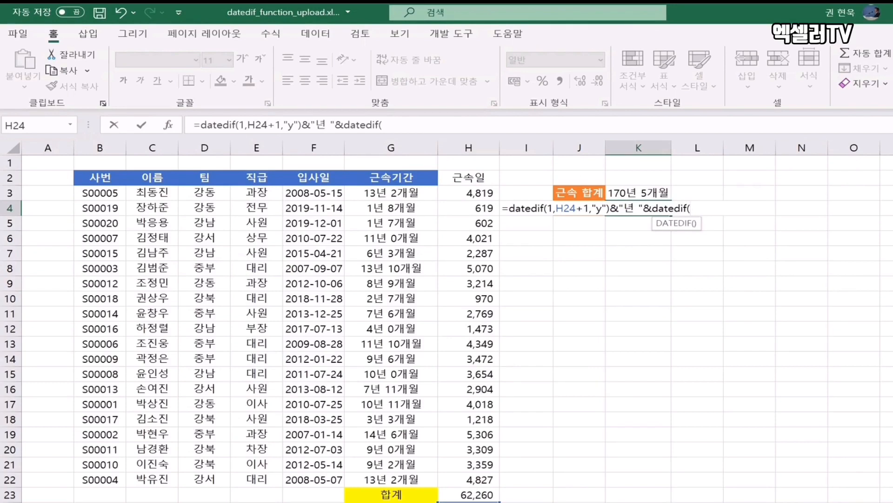
text(1,H24+1,)
text("ym)
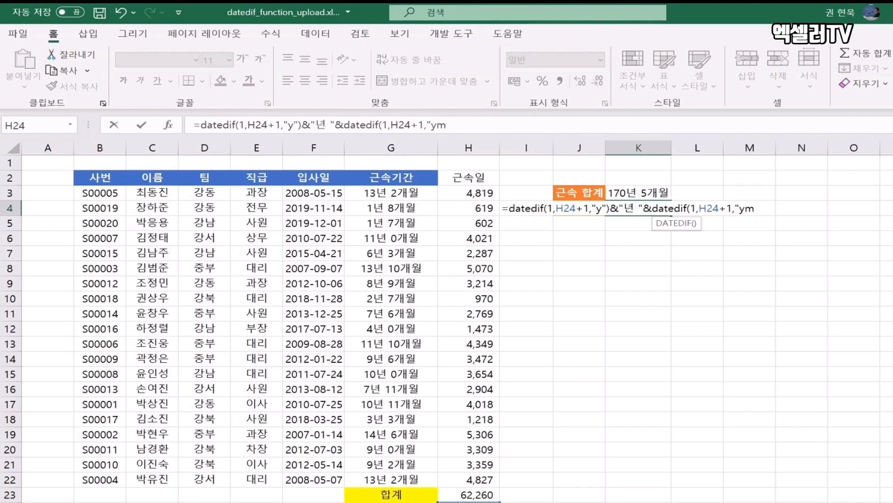
text("))
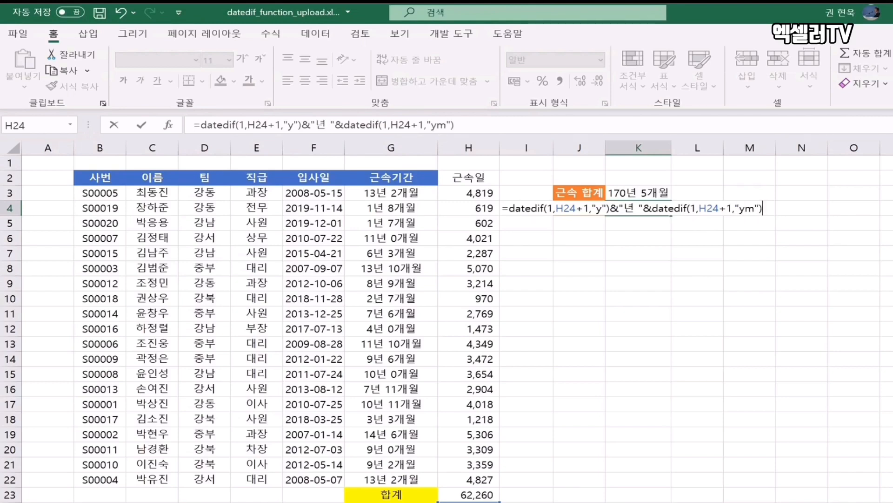
text(&")
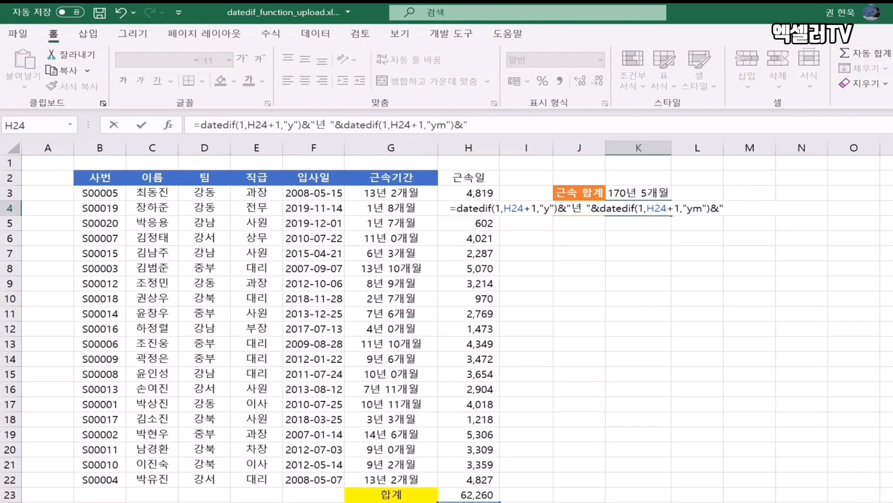
text(개월")
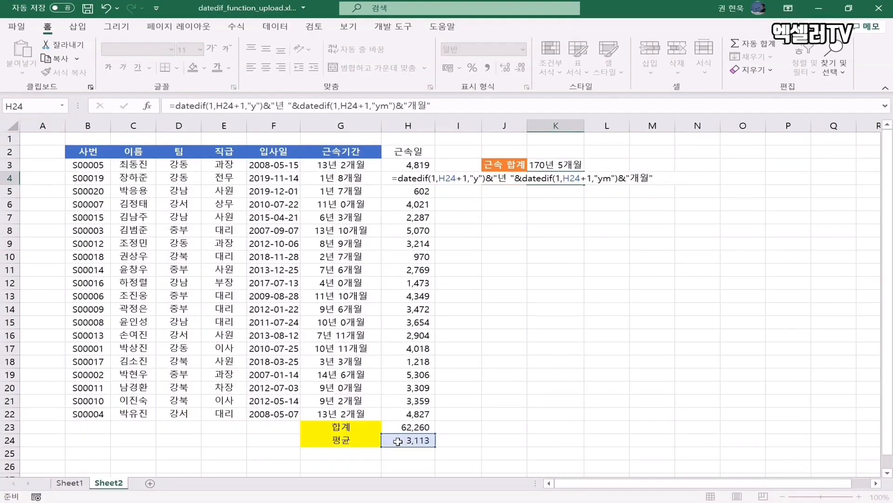
key(Return)
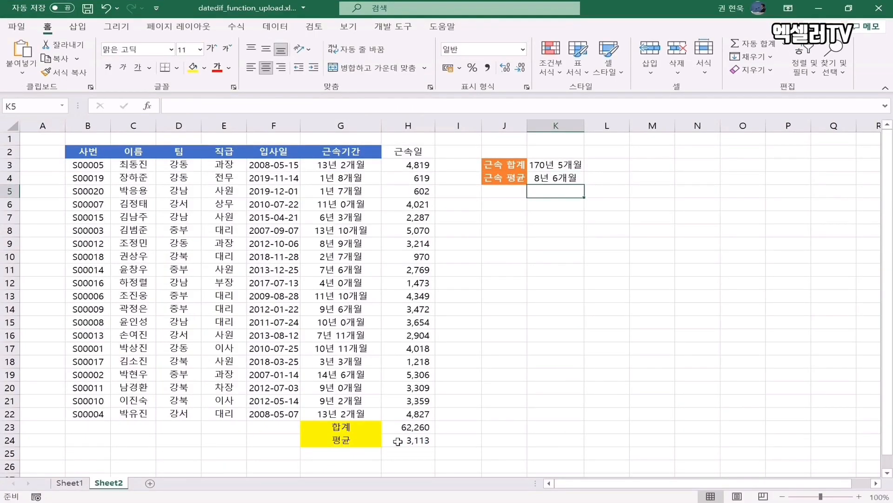
click(547, 178)
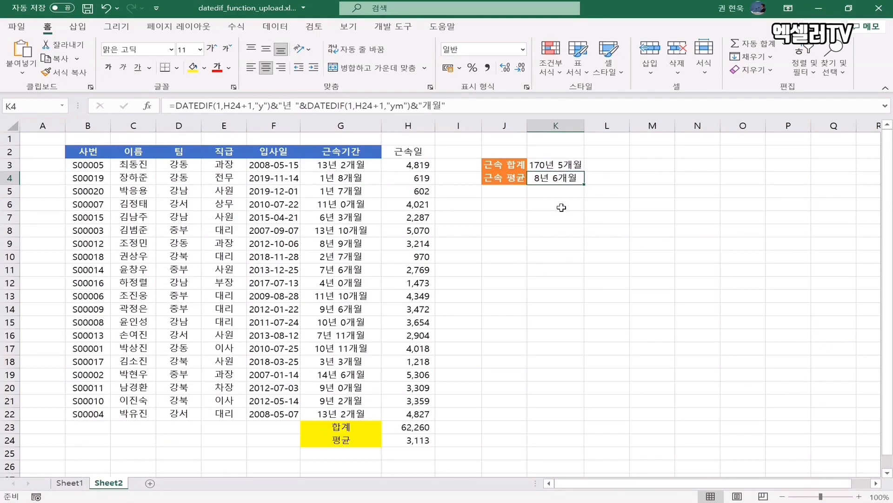